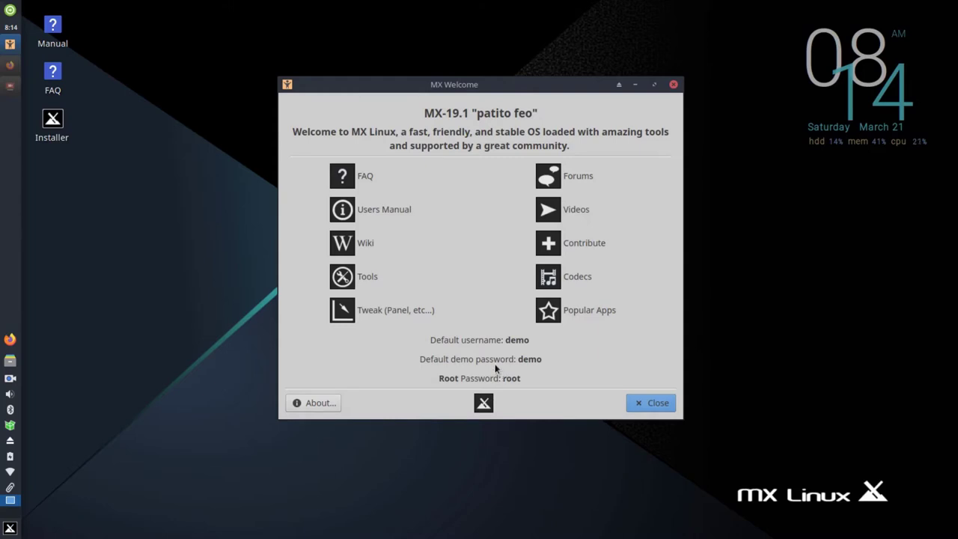
- Launch GParted by searching 'gpa' in the Whisker menu
left_click(11, 528)
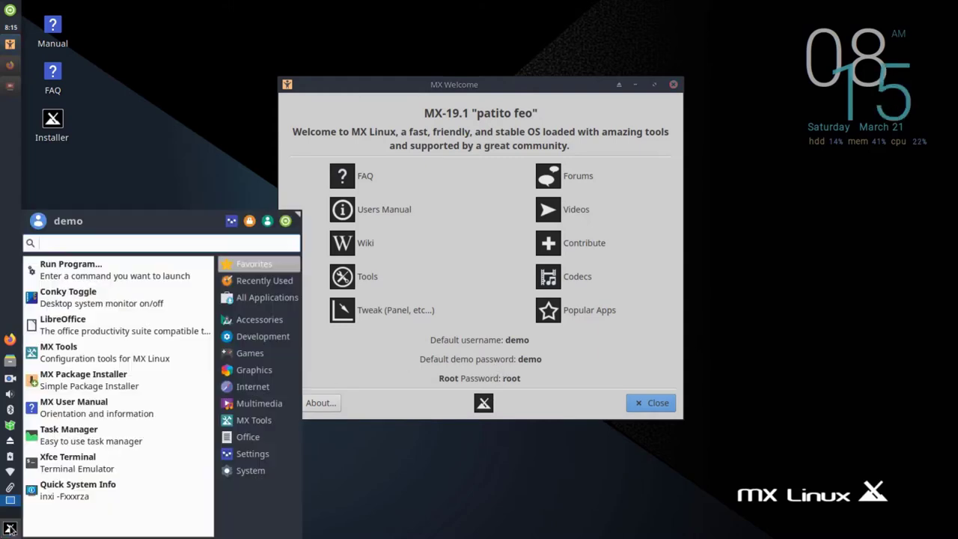
type("gpa")
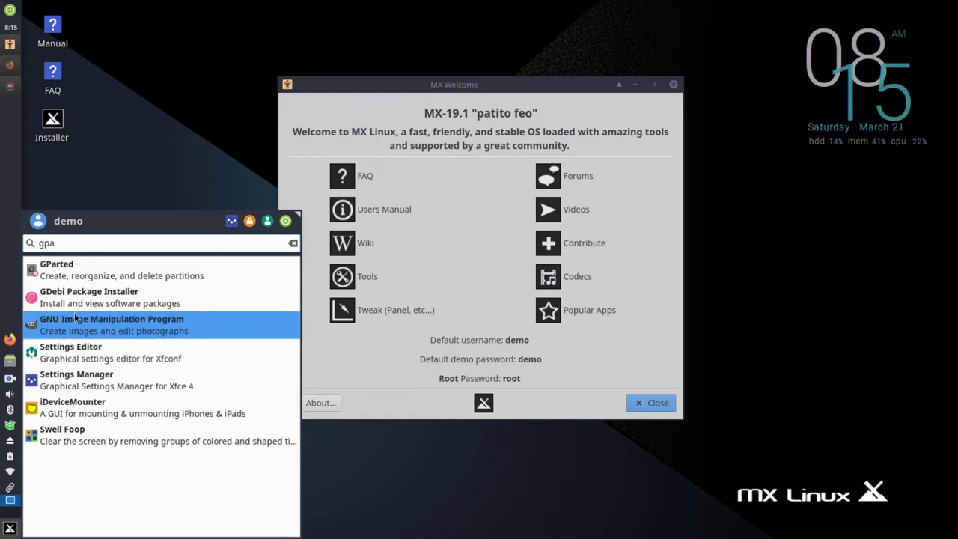
left_click(85, 276)
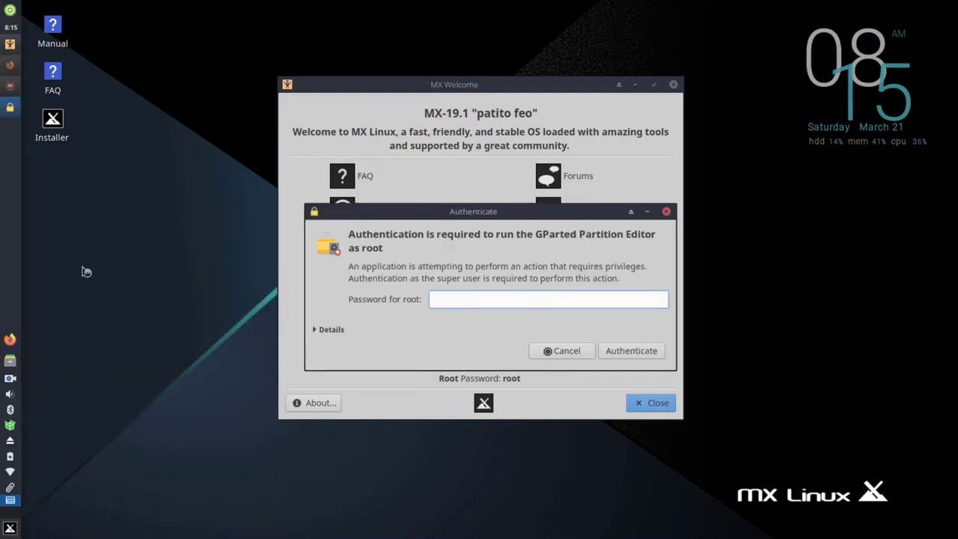
- Authenticate GParted with the root password
left_click_drag(408, 212, 422, 173)
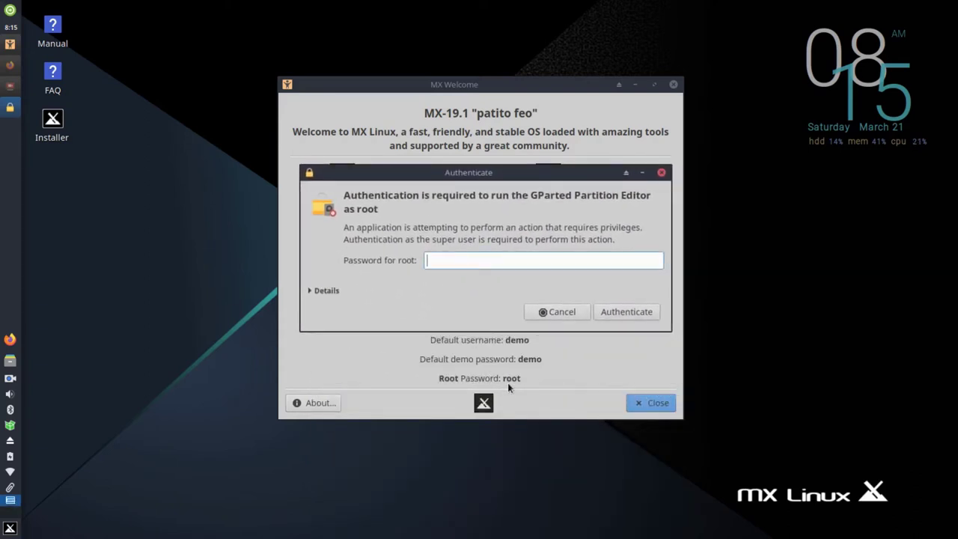
key("Return")
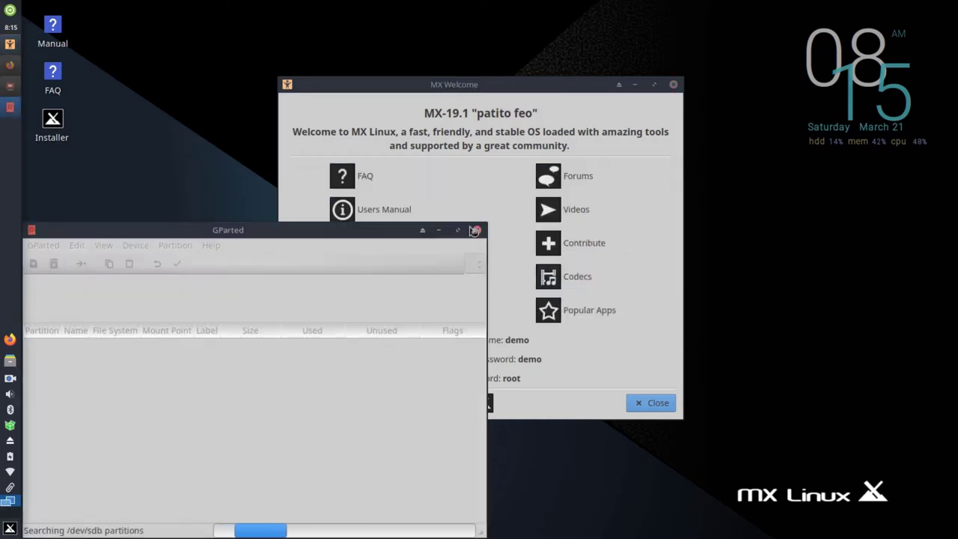
- Maximize GParted, view the /dev/sdc drive, then switch to the /dev/sdb layout
left_click(459, 231)
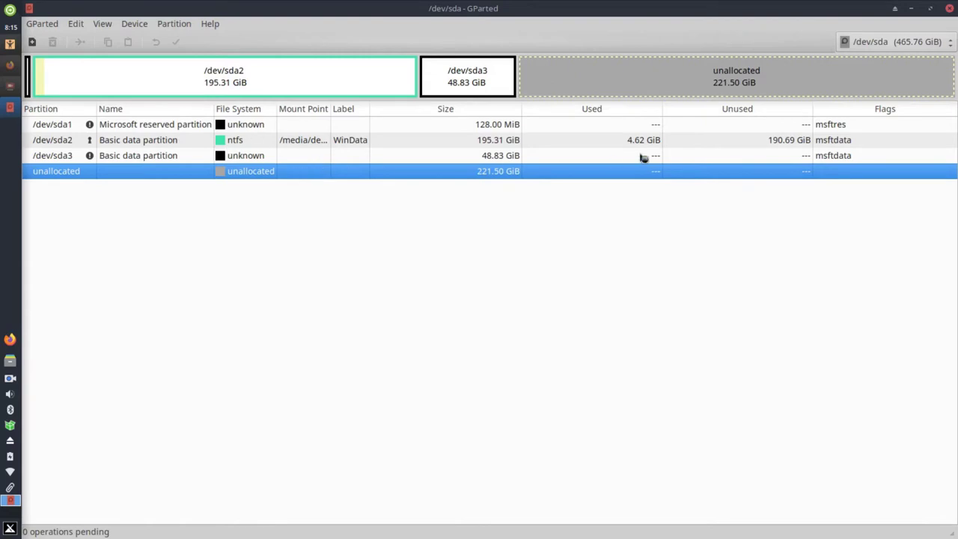
left_click(868, 43)
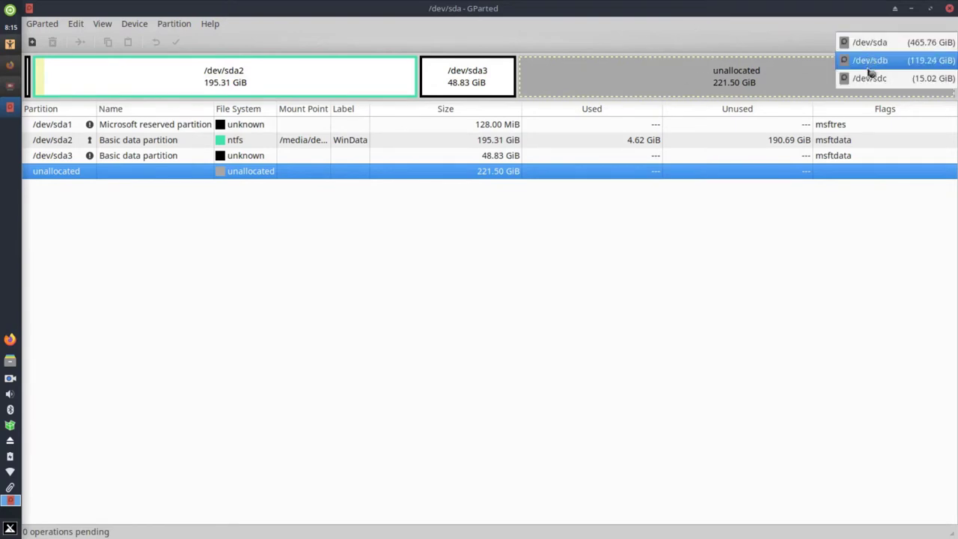
left_click(872, 78)
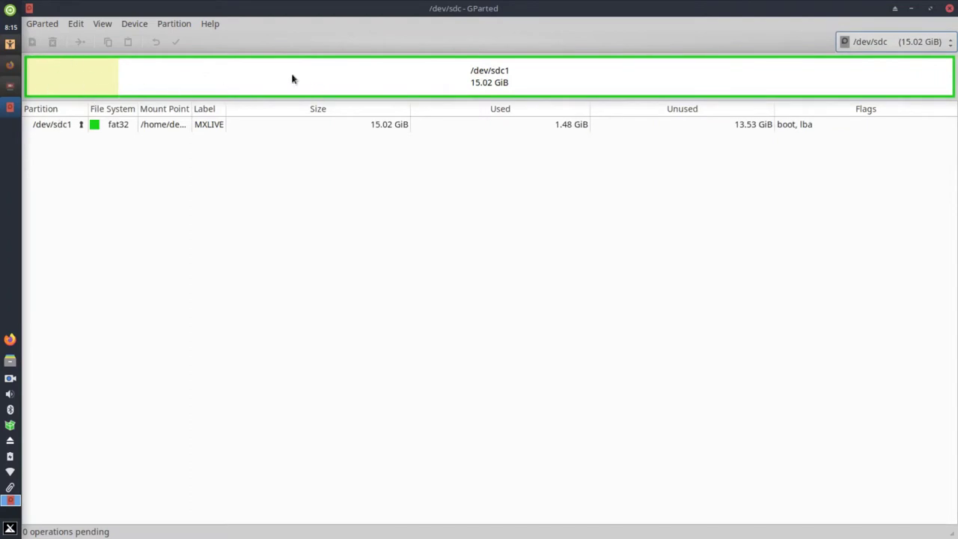
left_click(896, 37)
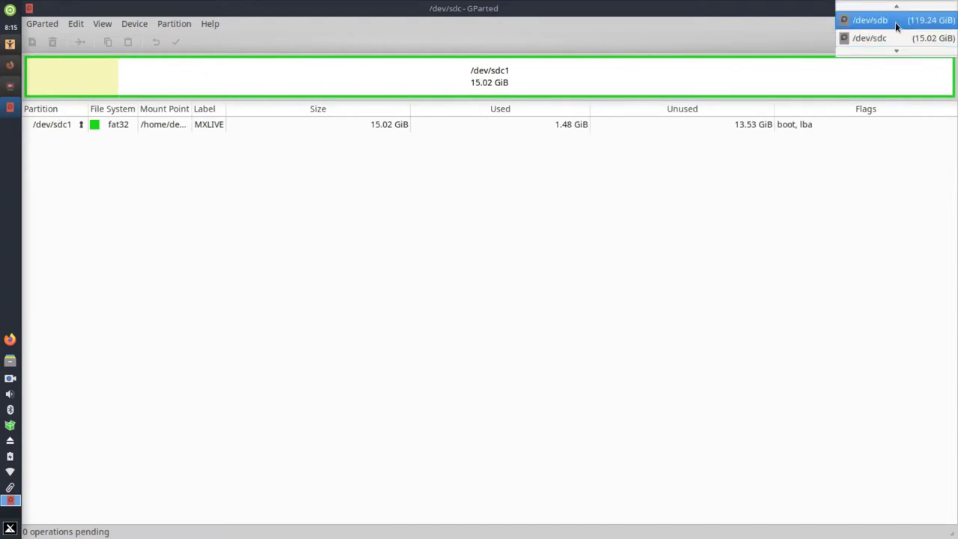
left_click(896, 23)
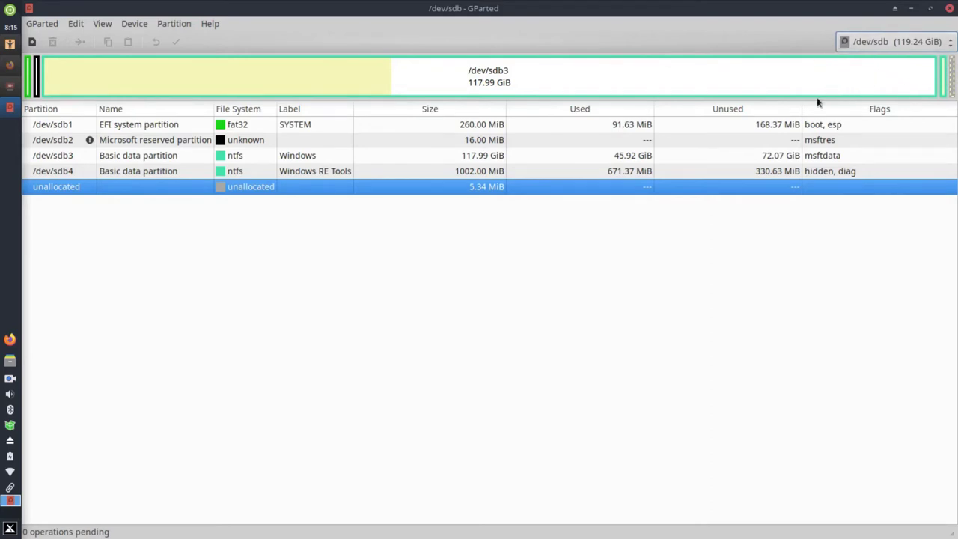
- Queue a resize of /dev/sdb3 with 30000 MiB free space following it
right_click(639, 81)
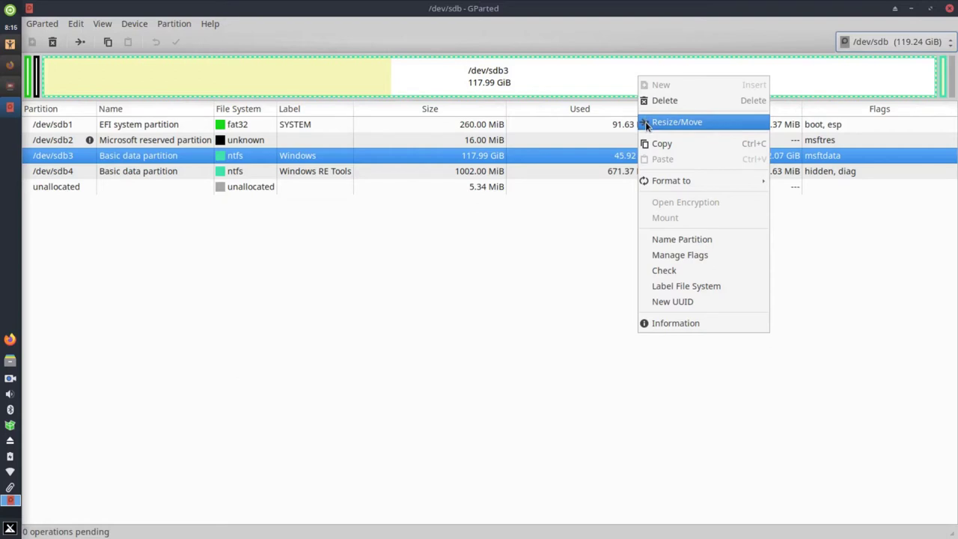
left_click(646, 123)
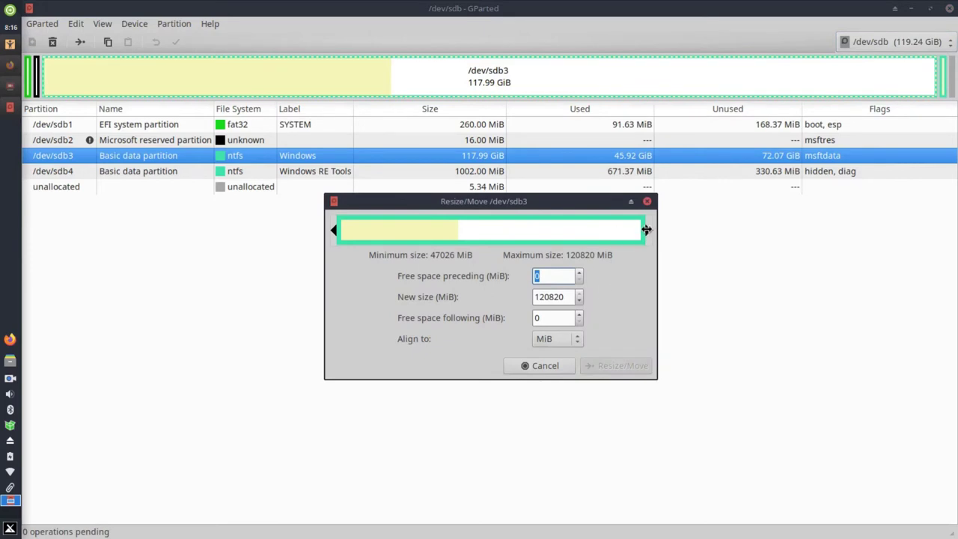
left_click(546, 317)
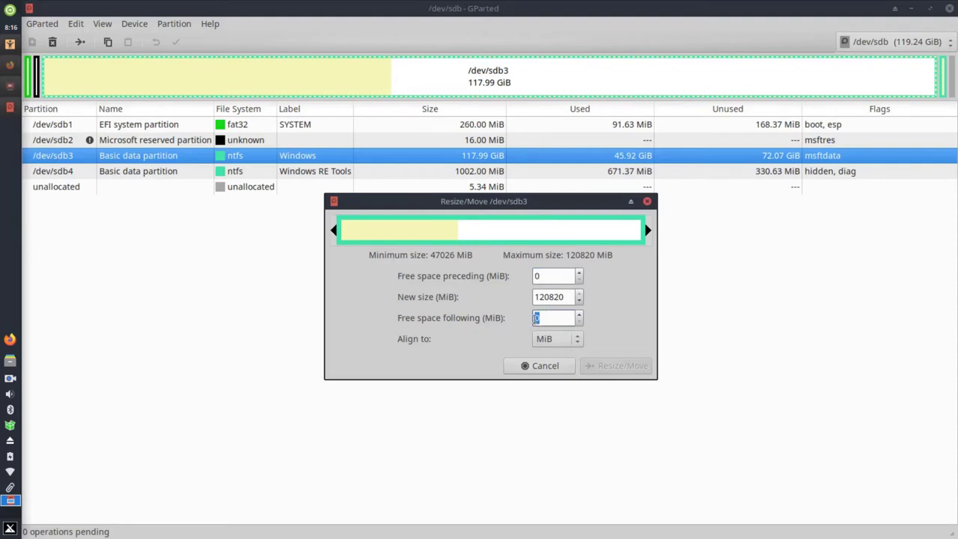
type("30000")
key("Return")
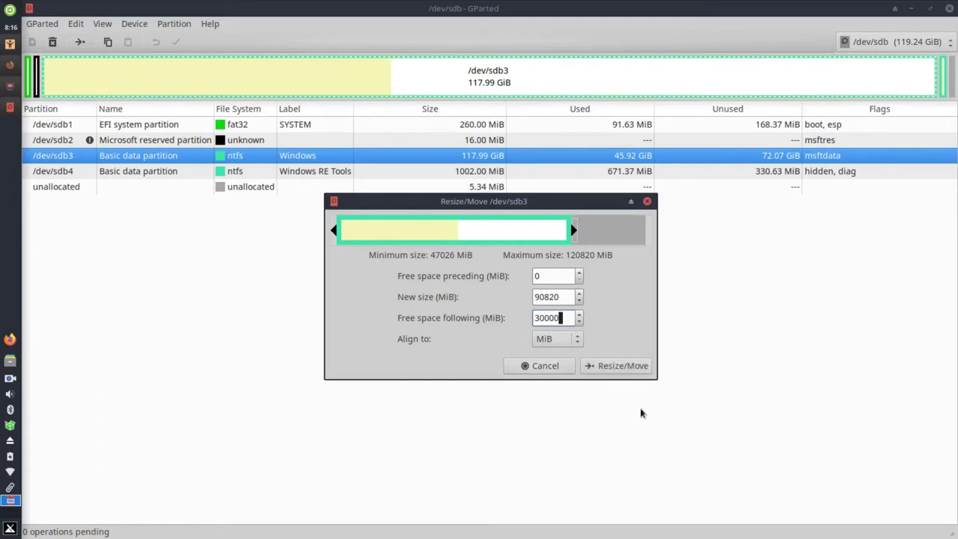
left_click(622, 364)
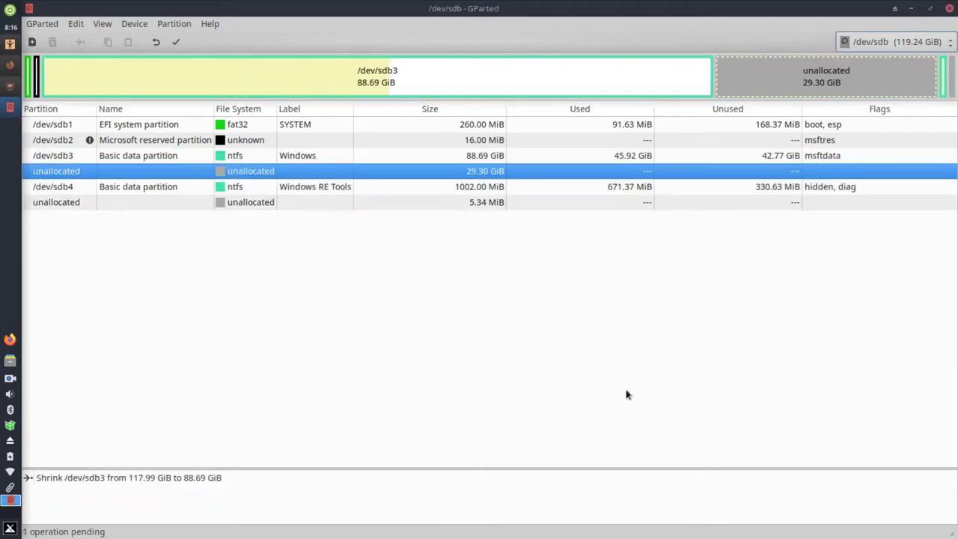
- Queue a new ext4 partition in the 29.30 GiB free space, named and labelled MXlinux
right_click(743, 88)
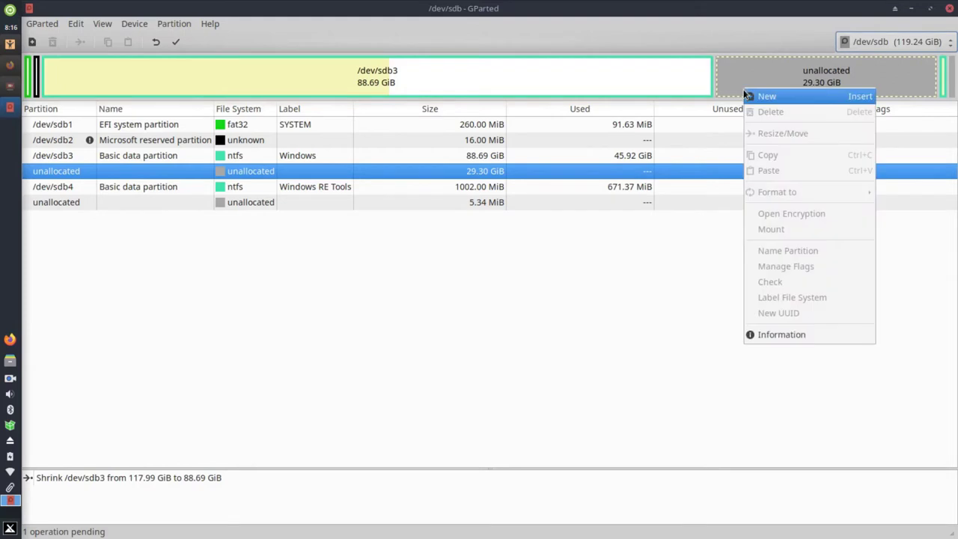
left_click(754, 96)
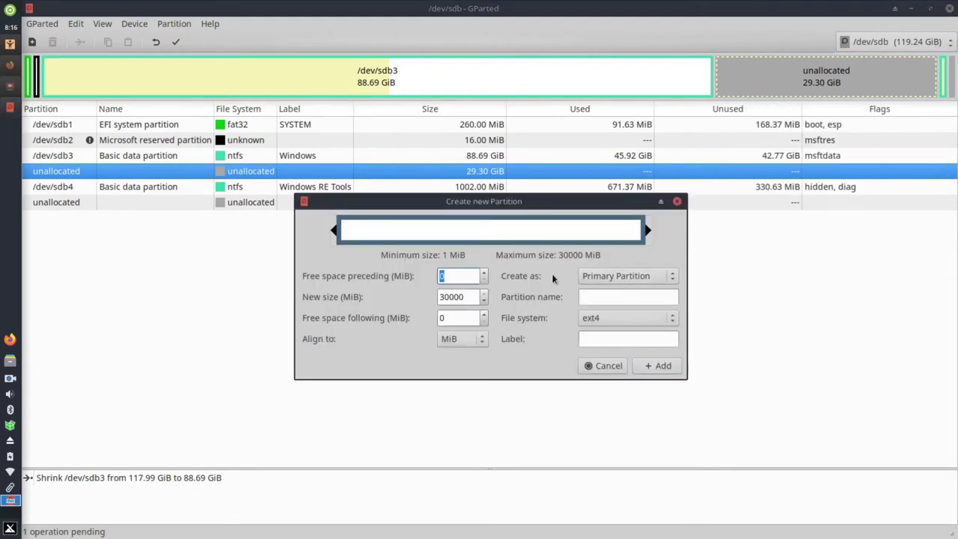
left_click(589, 296)
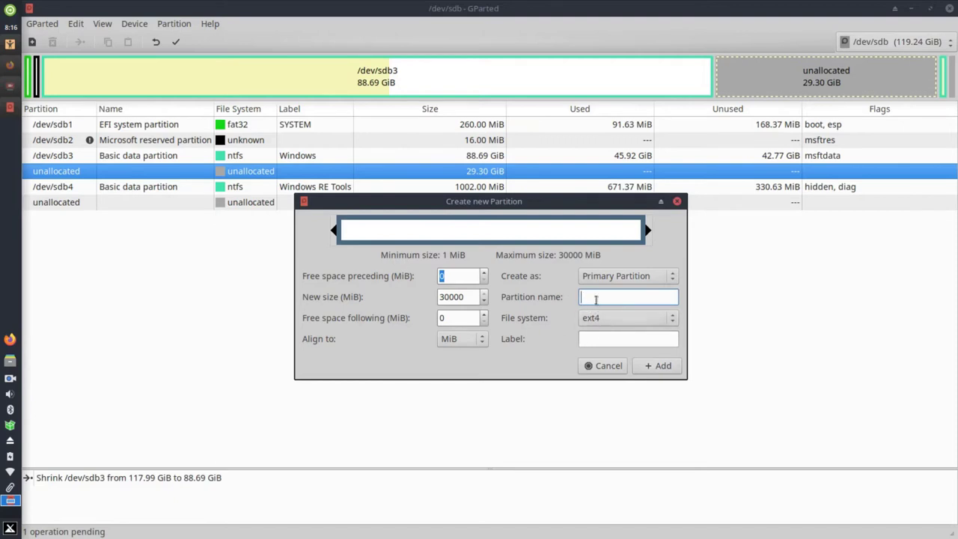
type("MXlinux")
key("ctrl+a")
key("ctrl+c")
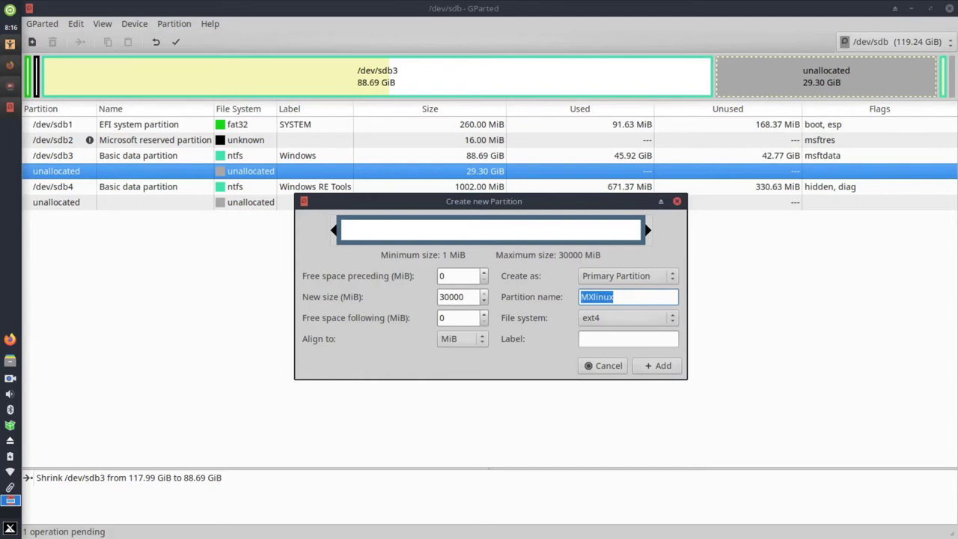
left_click(593, 343)
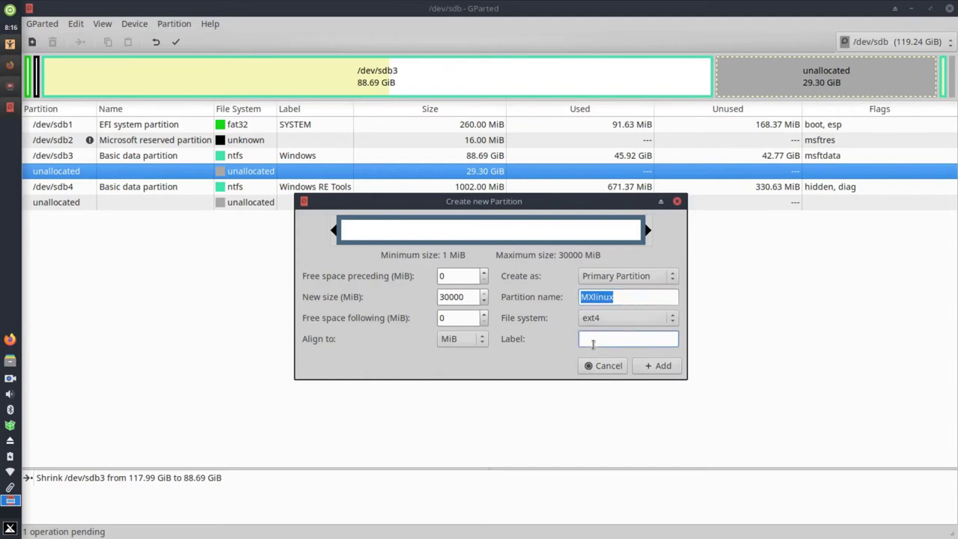
key("ctrl+v")
left_click(668, 365)
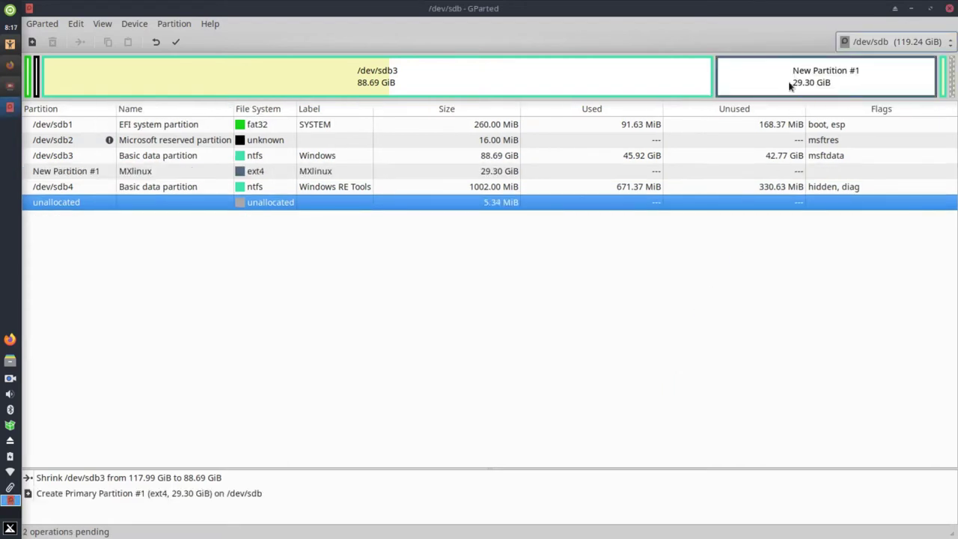
- Apply the two pending operations, review the details and close the report
left_click(176, 41)
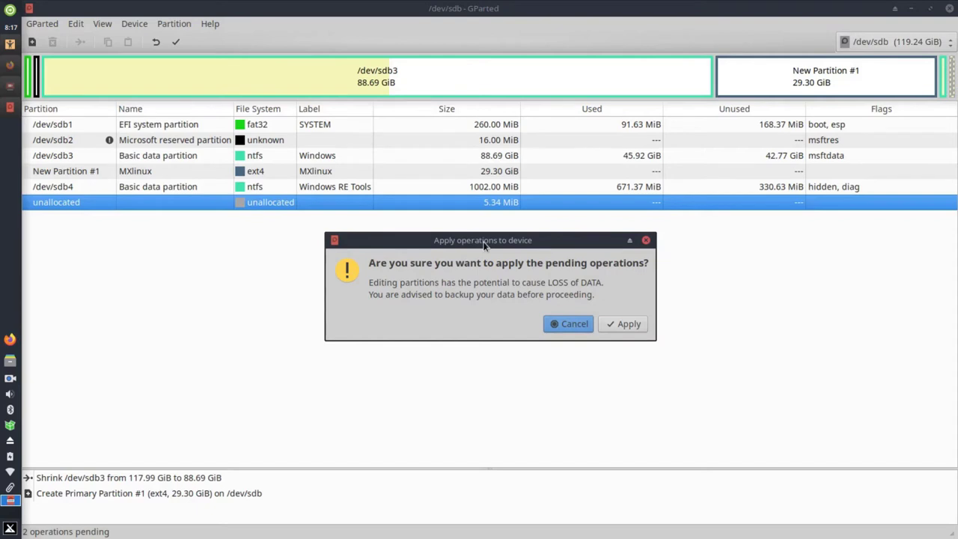
left_click(619, 325)
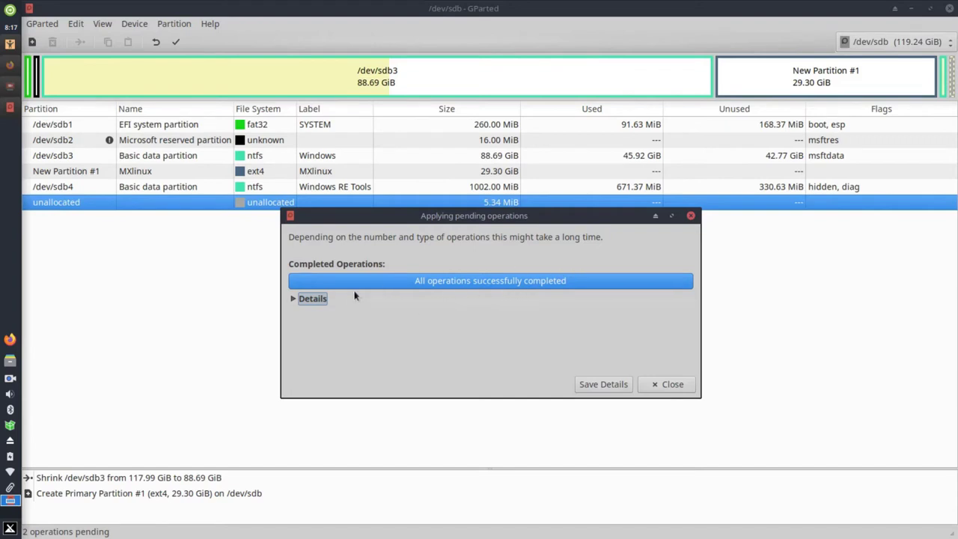
left_click(296, 299)
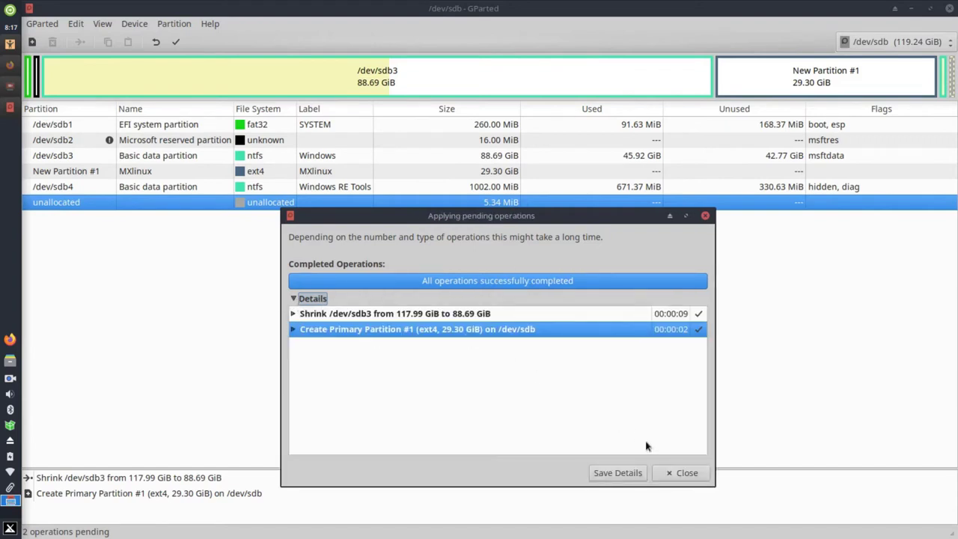
left_click(681, 473)
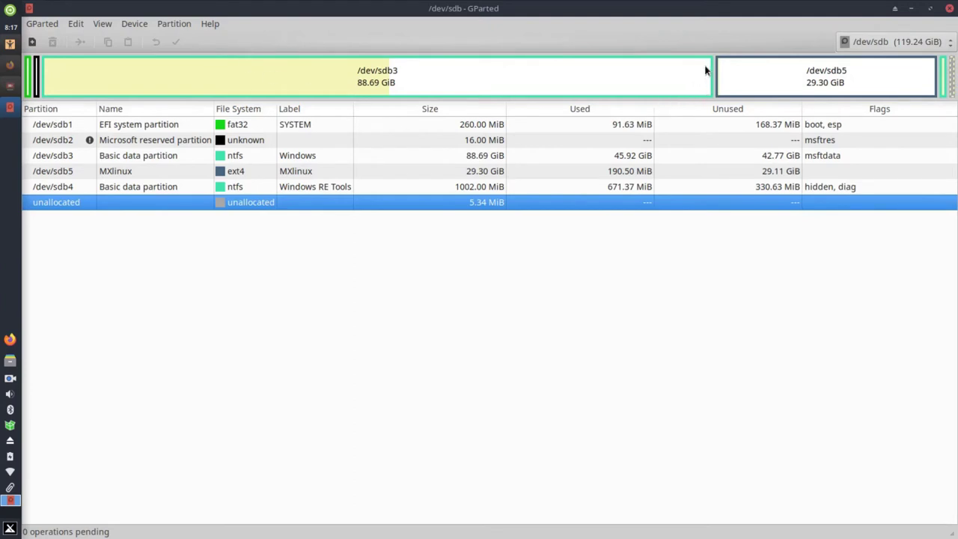
- Switch the device view to /dev/sda
left_click(868, 41)
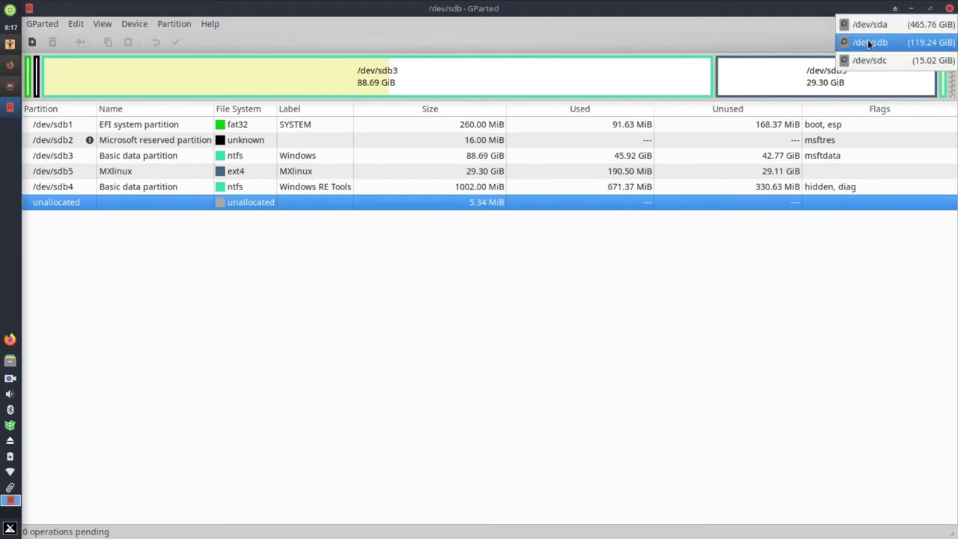
left_click(866, 31)
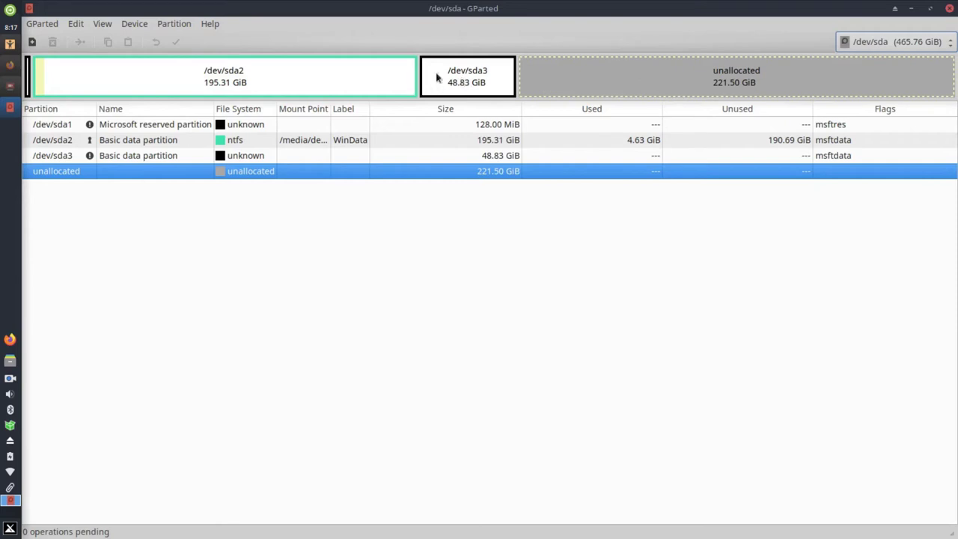
- Queue a new ext4 partition in the 221.50 GiB free space, named and labelled LinuxData
right_click(544, 87)
left_click(563, 91)
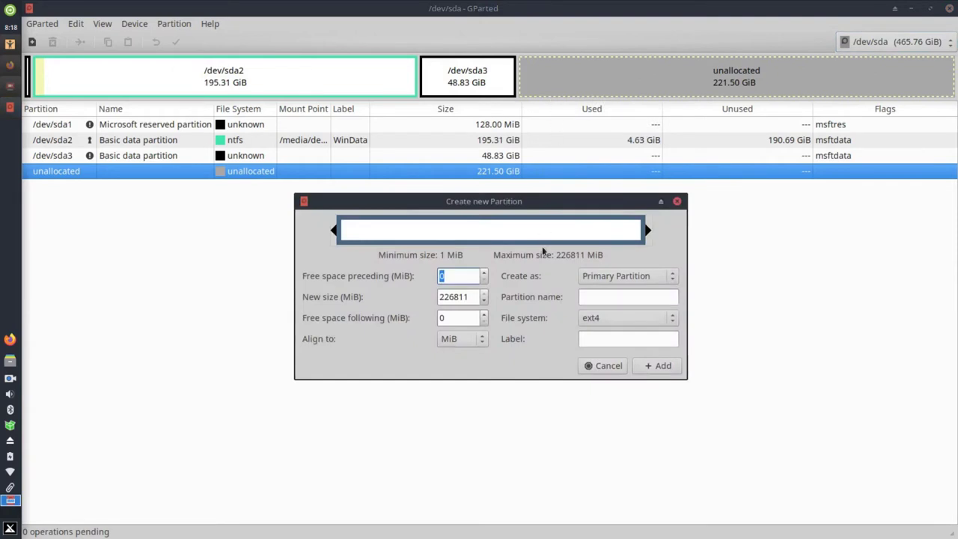
left_click(593, 299)
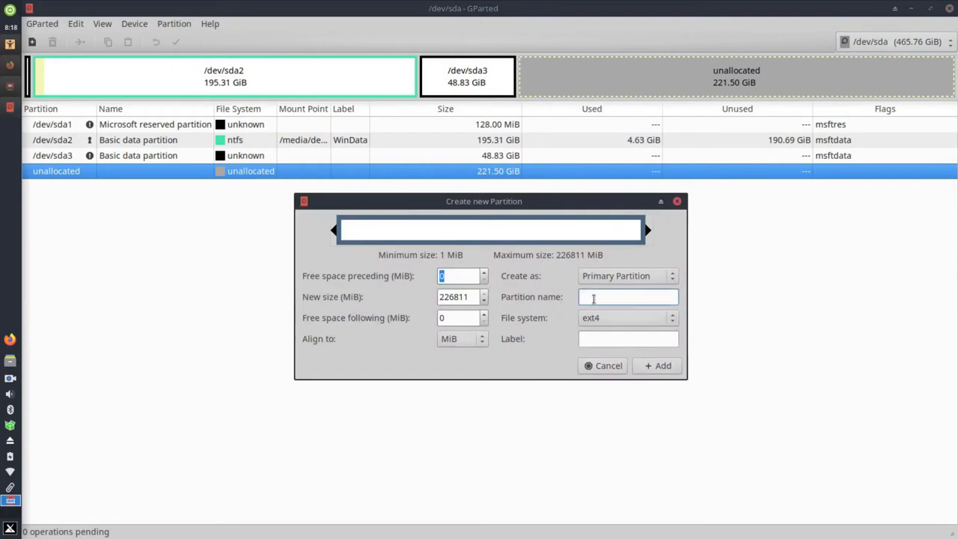
type("LinuxData")
key("ctrl+a")
key("ctrl+c")
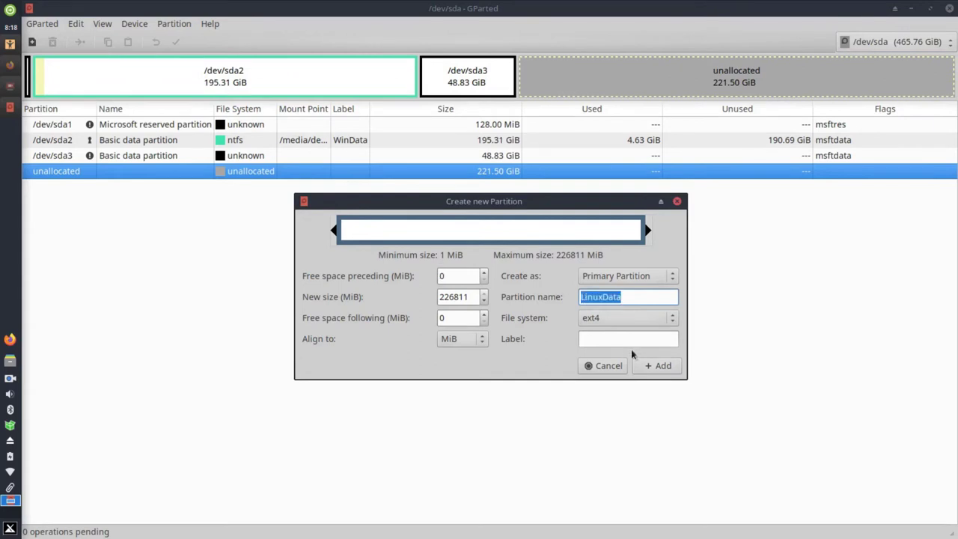
left_click(630, 339)
key("ctrl+v")
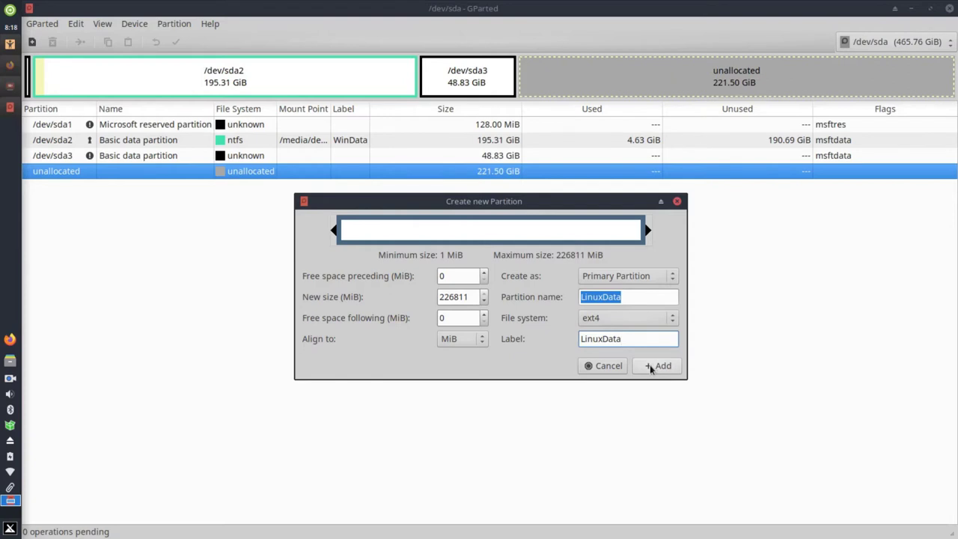
left_click(650, 366)
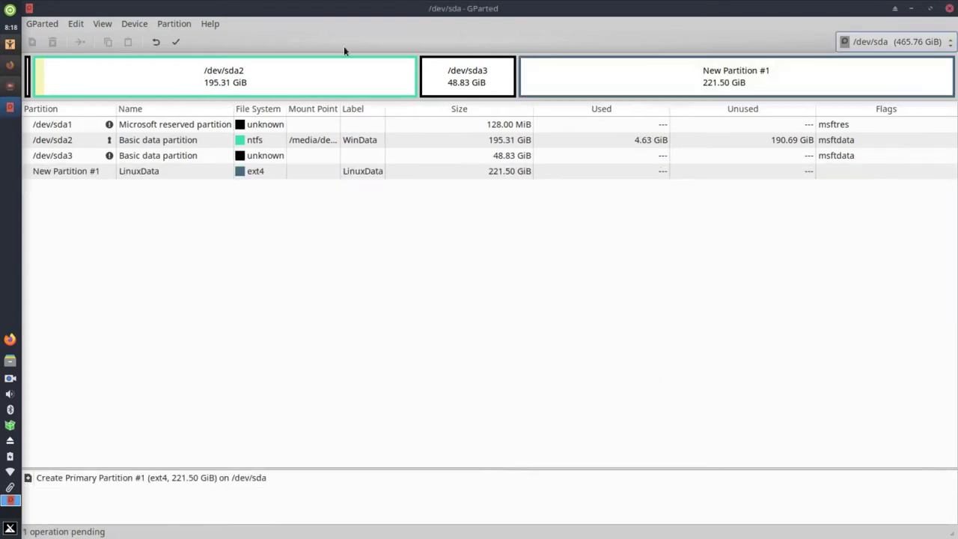
- Apply the pending LinuxData operation and close the finished report
left_click(177, 43)
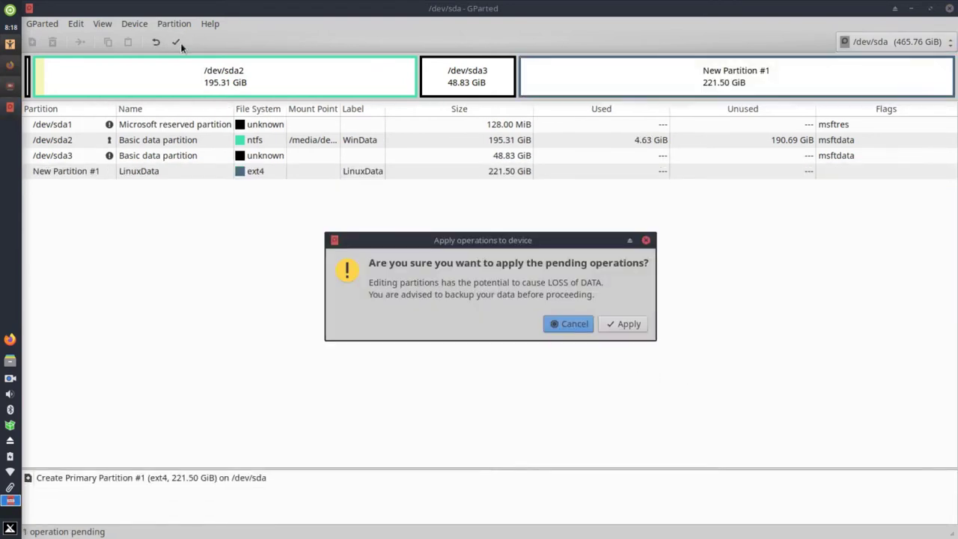
left_click(624, 323)
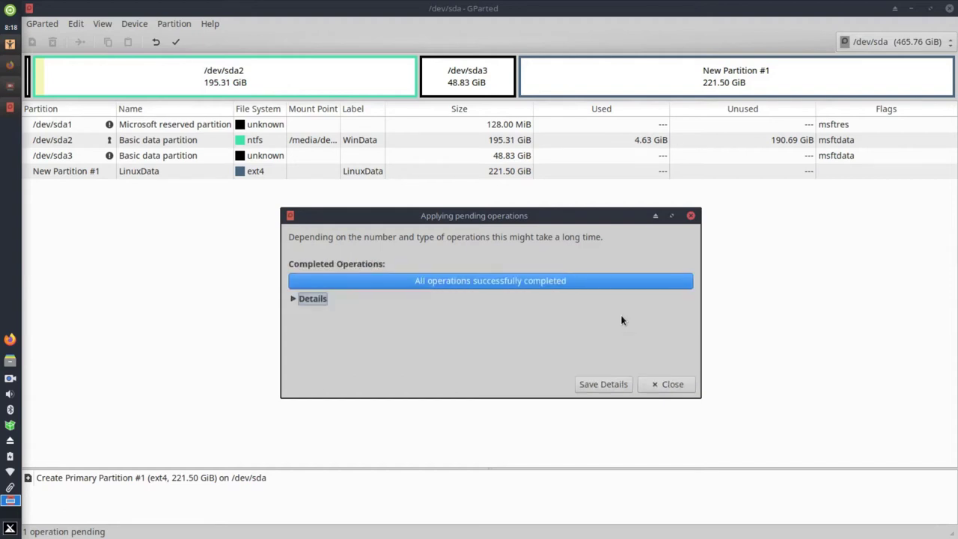
left_click(673, 384)
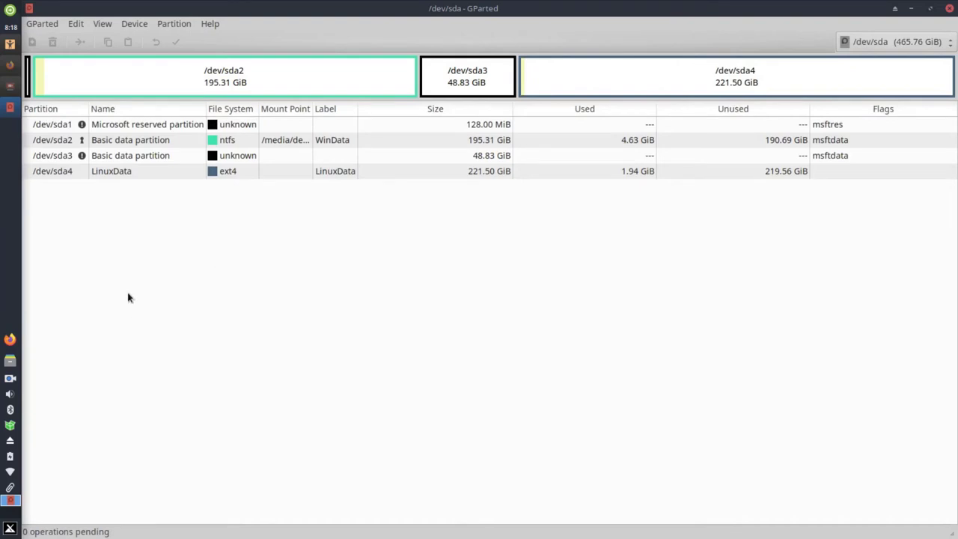
- Launch Task Manager from the Whisker menu, then switch GParted back to /dev/sdb
left_click(10, 530)
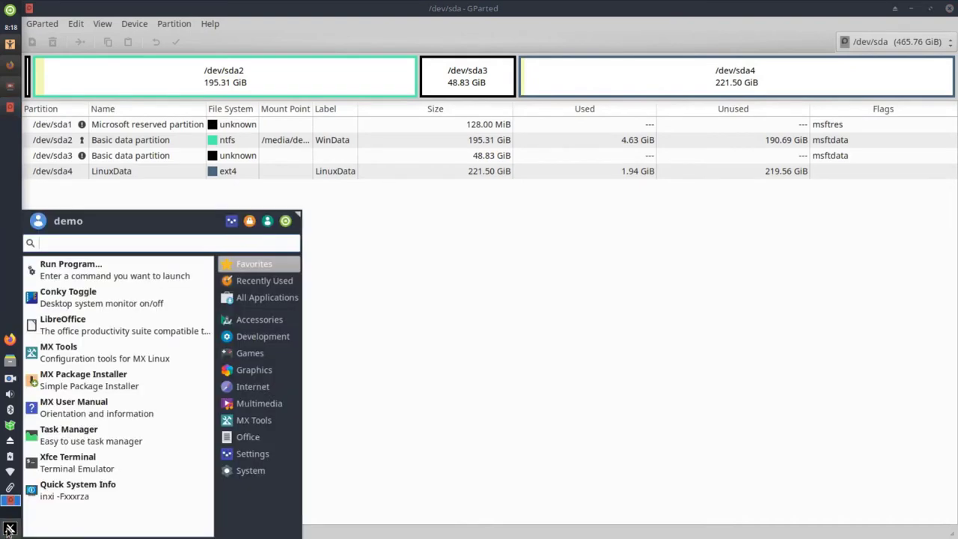
left_click(65, 434)
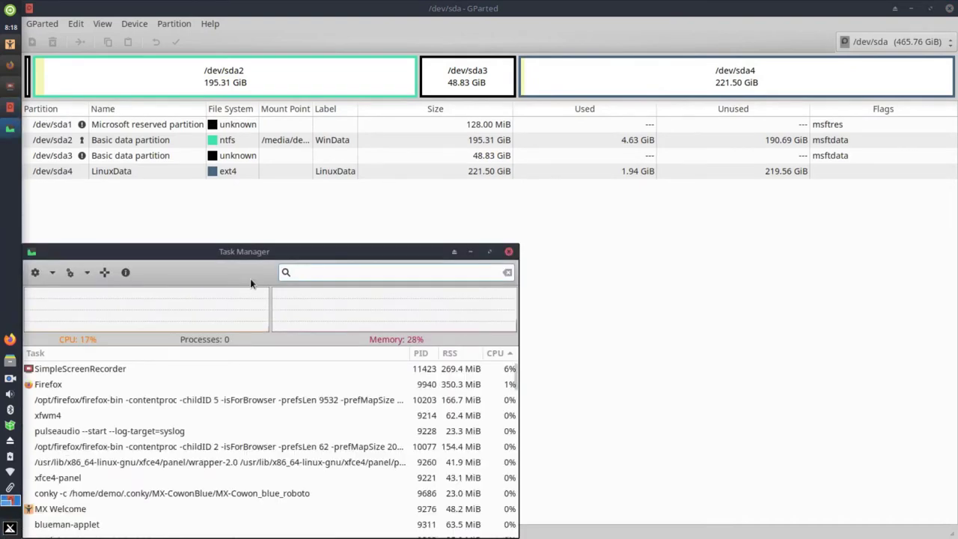
left_click_drag(407, 249, 521, 125)
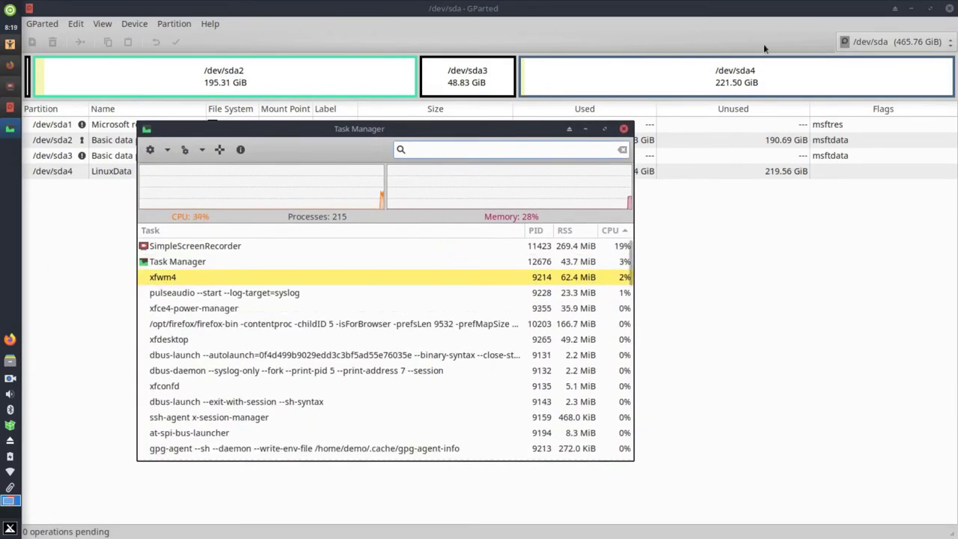
left_click(900, 41)
left_click(902, 64)
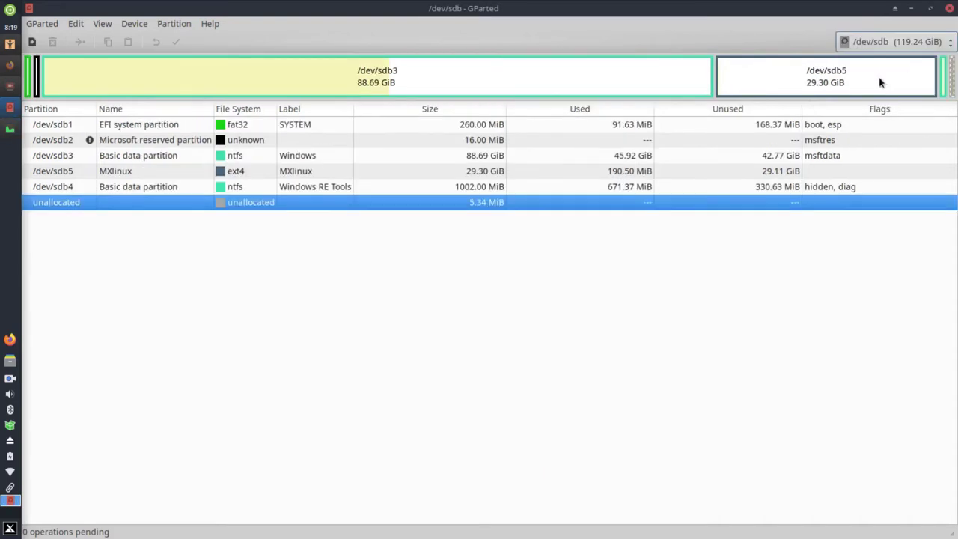
- Queue a resize of /dev/sdb5 to 21.29 GiB with 8200 MiB free space following
left_click(945, 84)
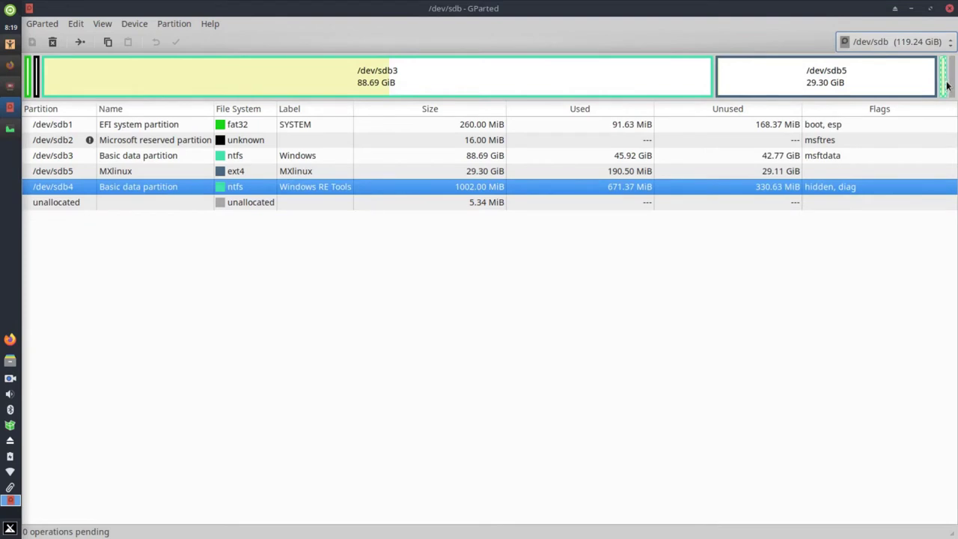
left_click(877, 88)
right_click(857, 84)
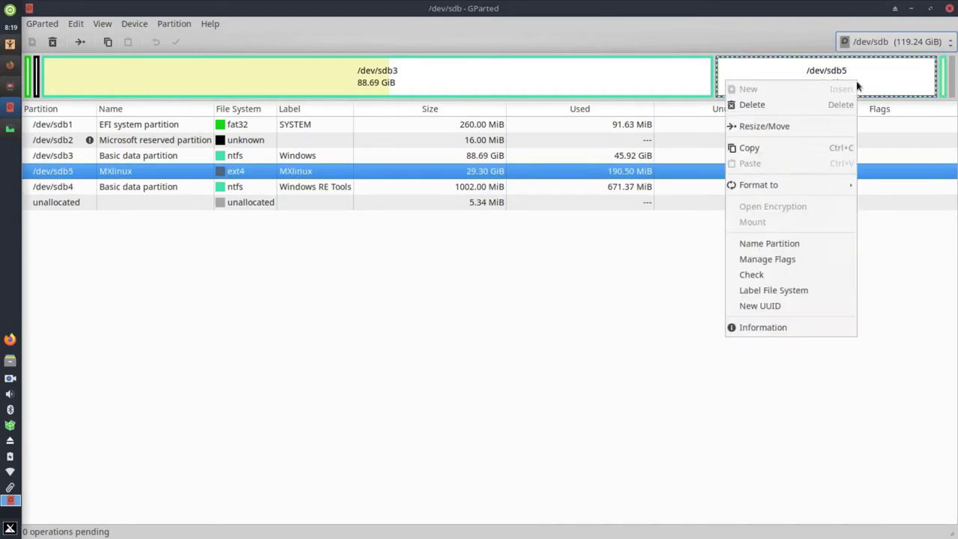
left_click(757, 125)
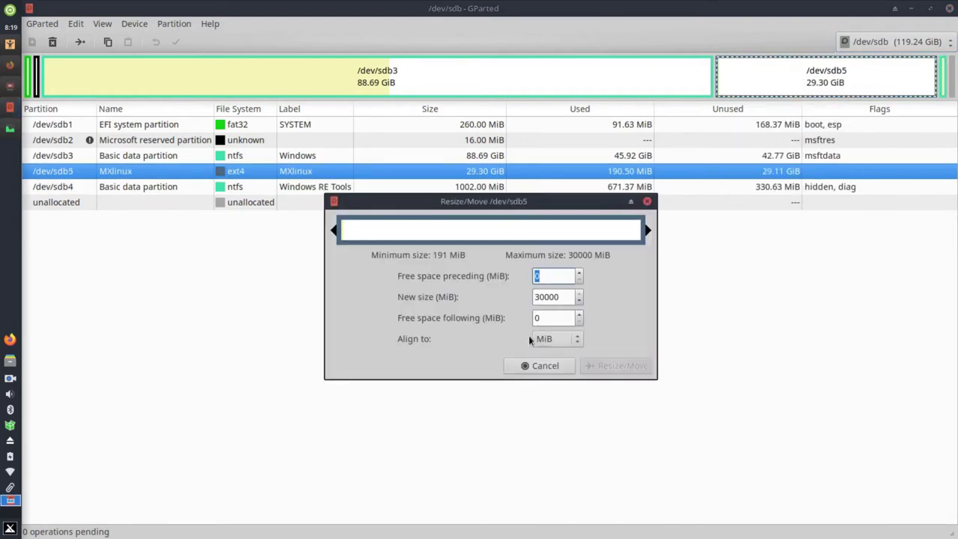
double_click(547, 318)
type("8200")
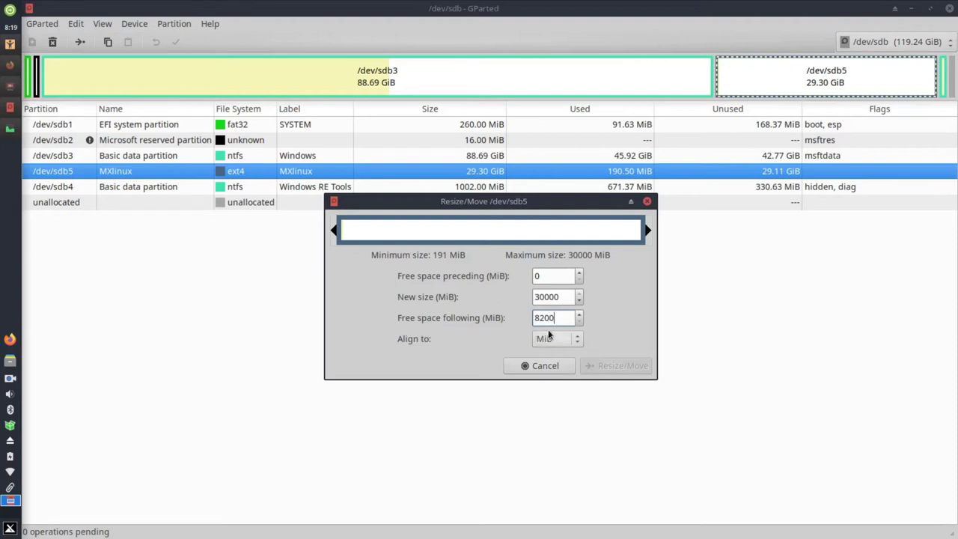
left_click(562, 296)
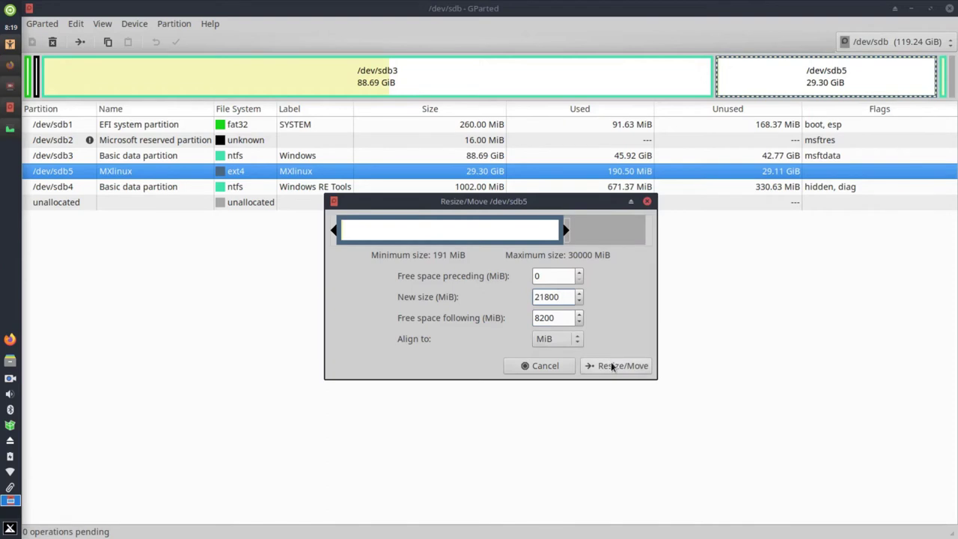
left_click(613, 367)
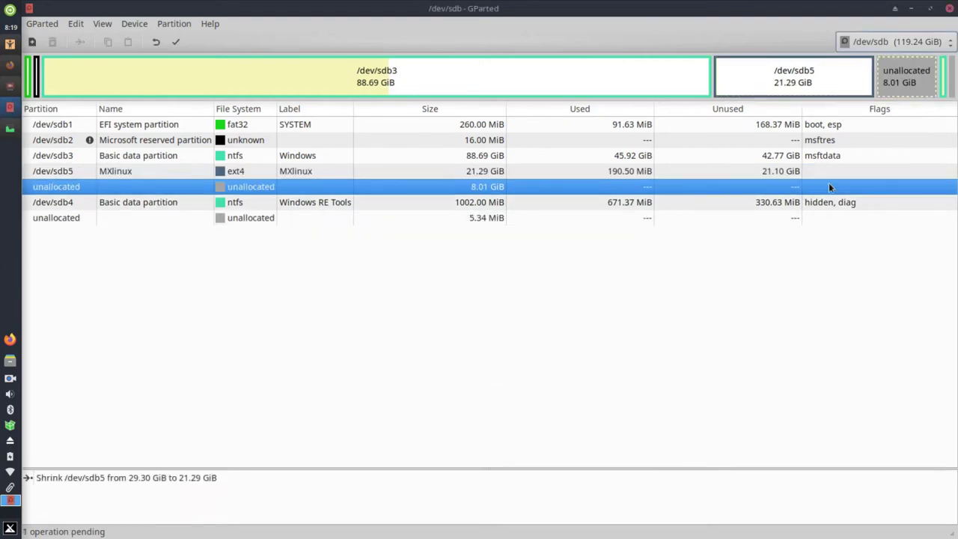
- Queue a new linux-swap partition named and labelled SWAP in the 8.01 GiB free space after /dev/sdb5
right_click(892, 75)
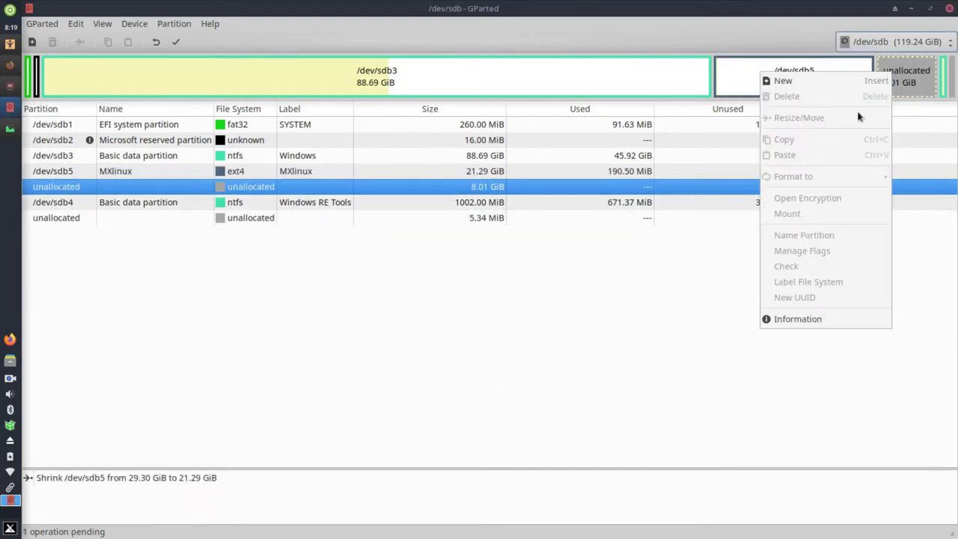
left_click(820, 89)
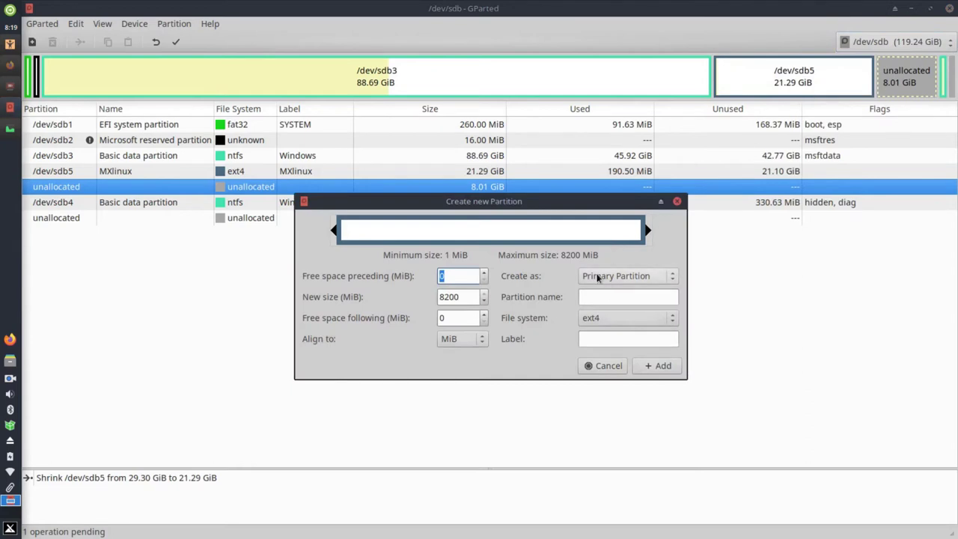
left_click(598, 318)
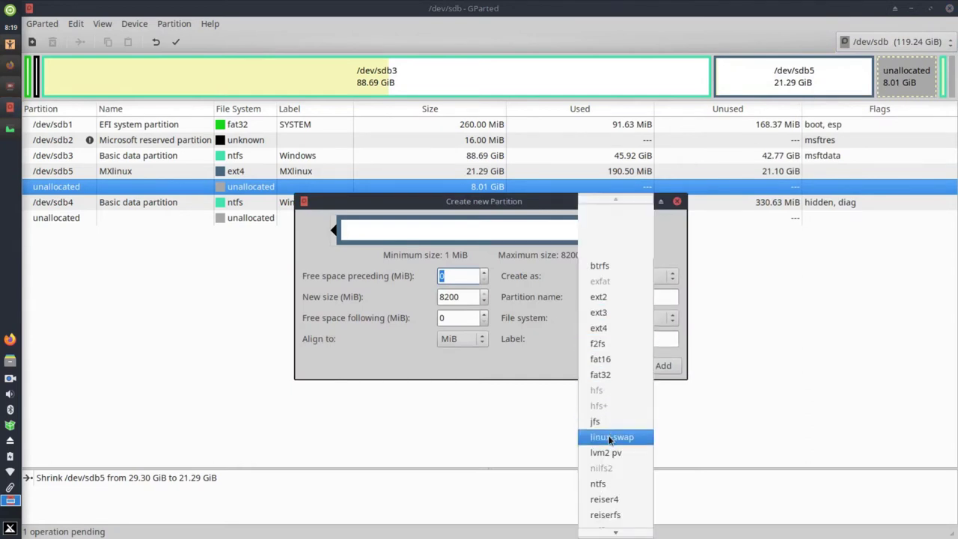
left_click(606, 437)
left_click(605, 298)
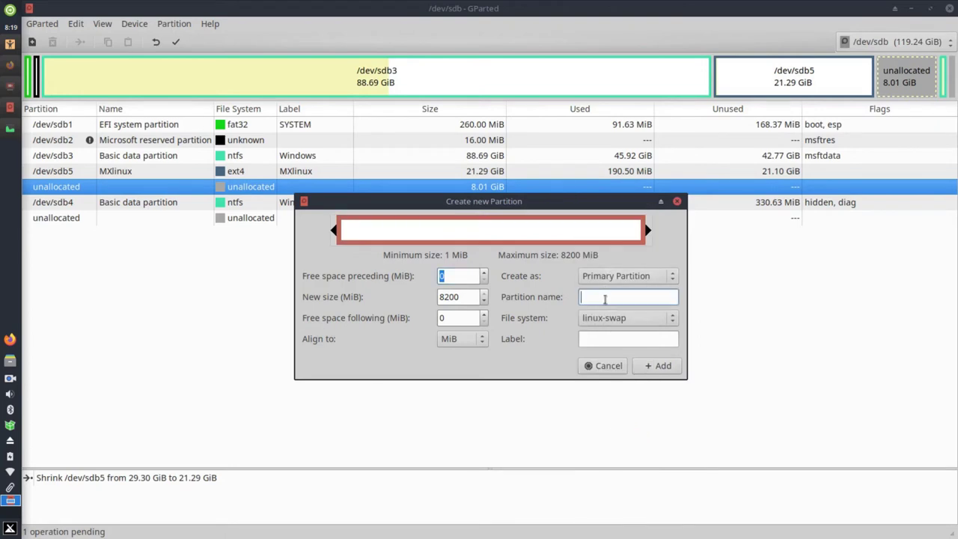
type("SWAP")
key("Tab")
key("Tab")
type("SWAP")
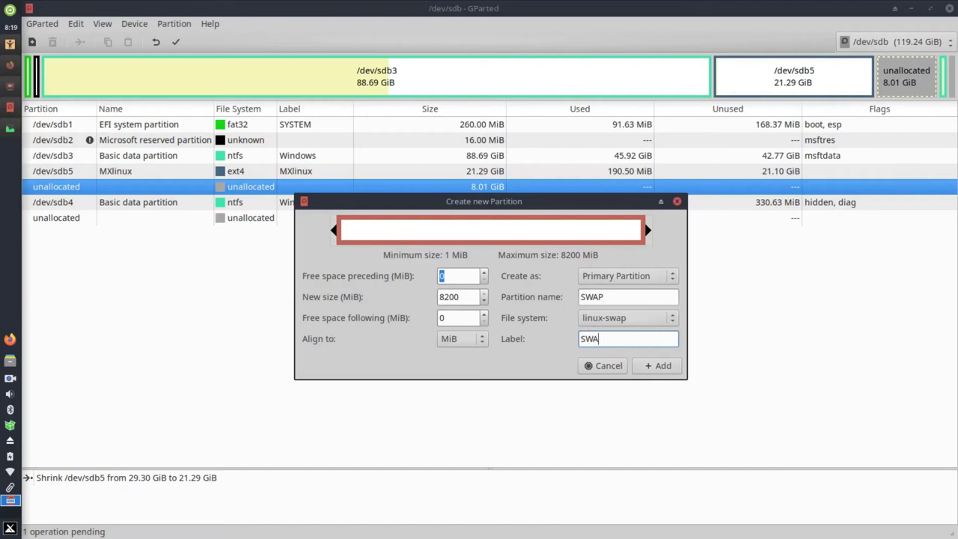
left_click(656, 366)
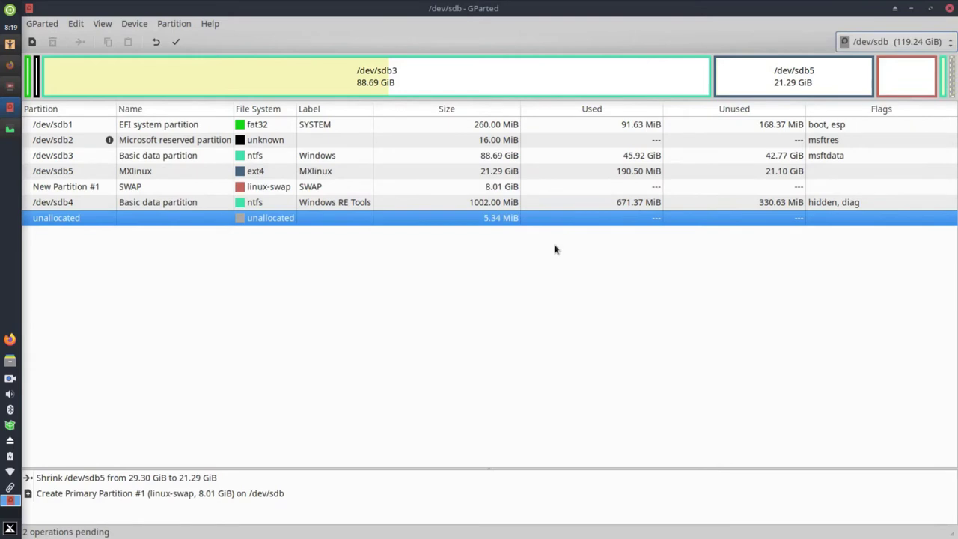
- Apply the shrink and SWAP-creation operations on /dev/sdb and close the completion report
left_click(173, 45)
left_click(624, 324)
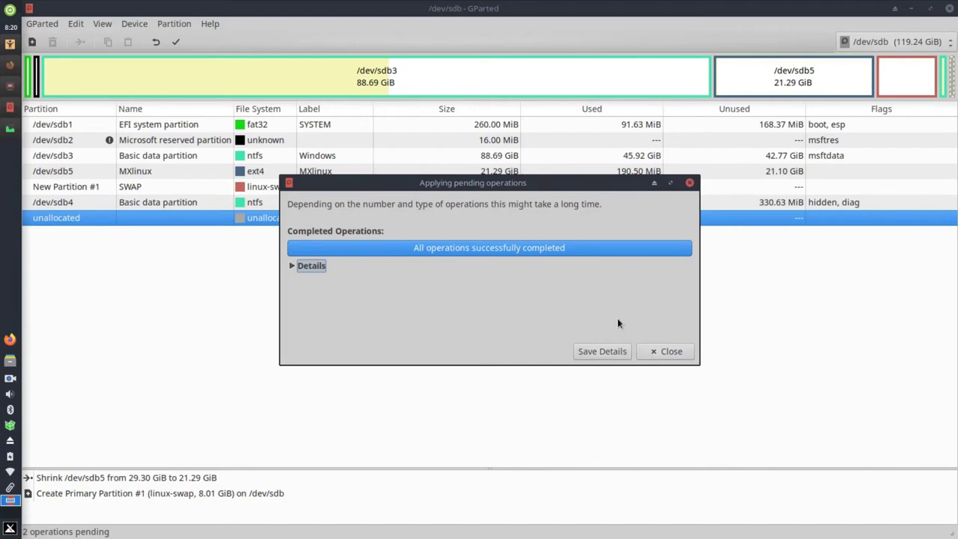
left_click(662, 351)
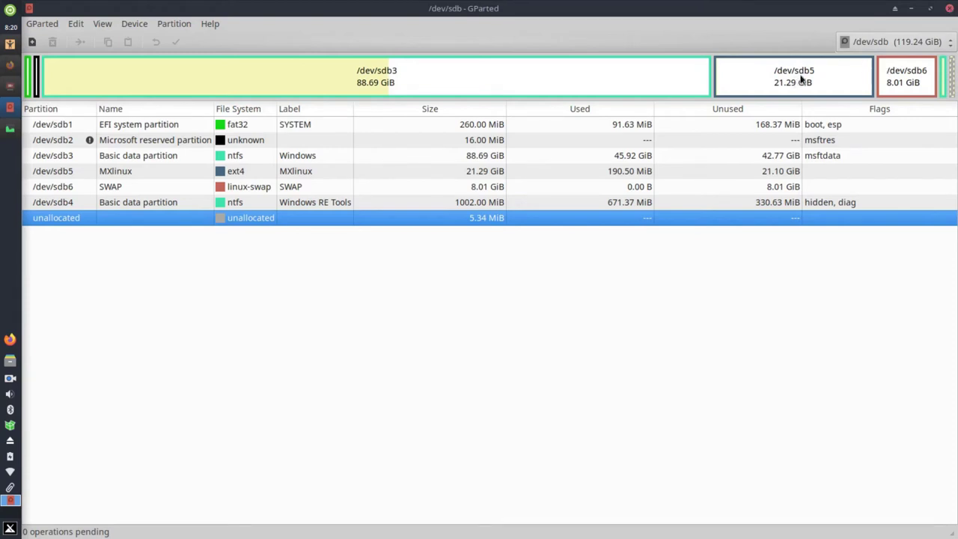
- Close GParted and Task Manager, move MX Welcome aside, and launch the MX Linux Installer
left_click(949, 7)
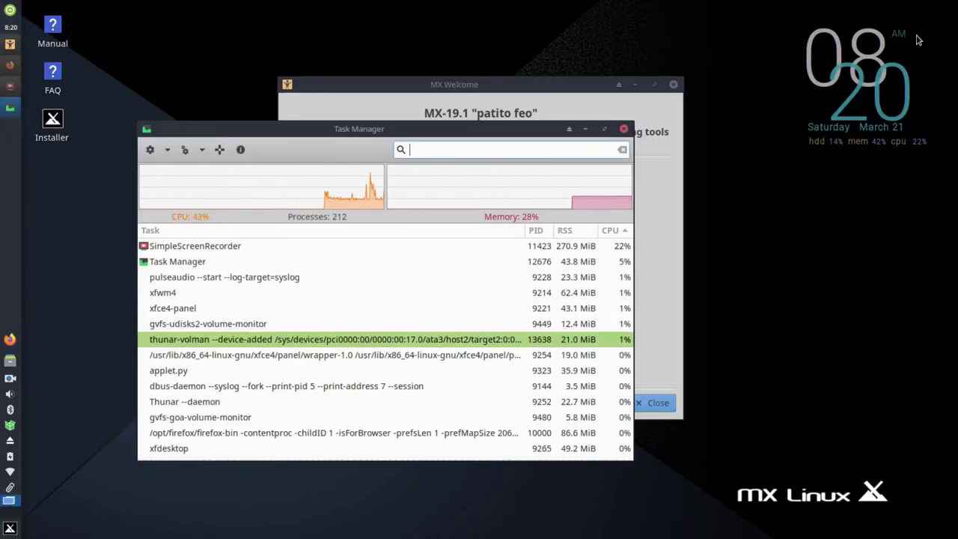
left_click(624, 131)
left_click_drag(520, 84, 726, 126)
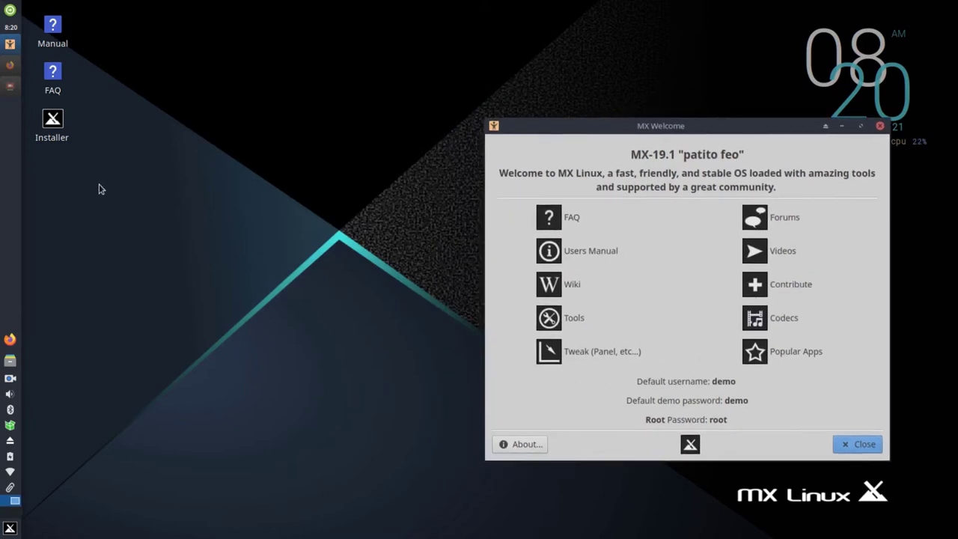
double_click(52, 134)
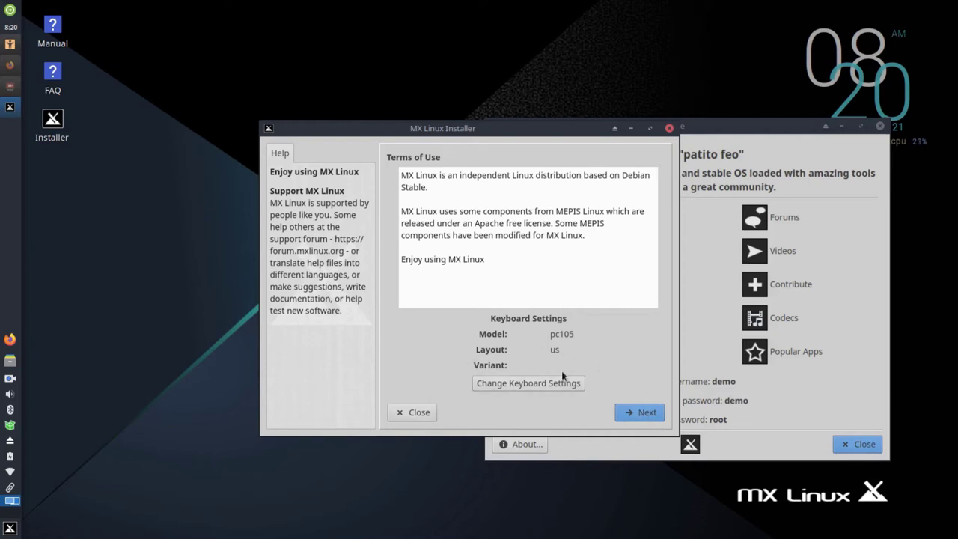
- Accept the terms of use and continue with custom install on existing partitions
left_click(633, 414)
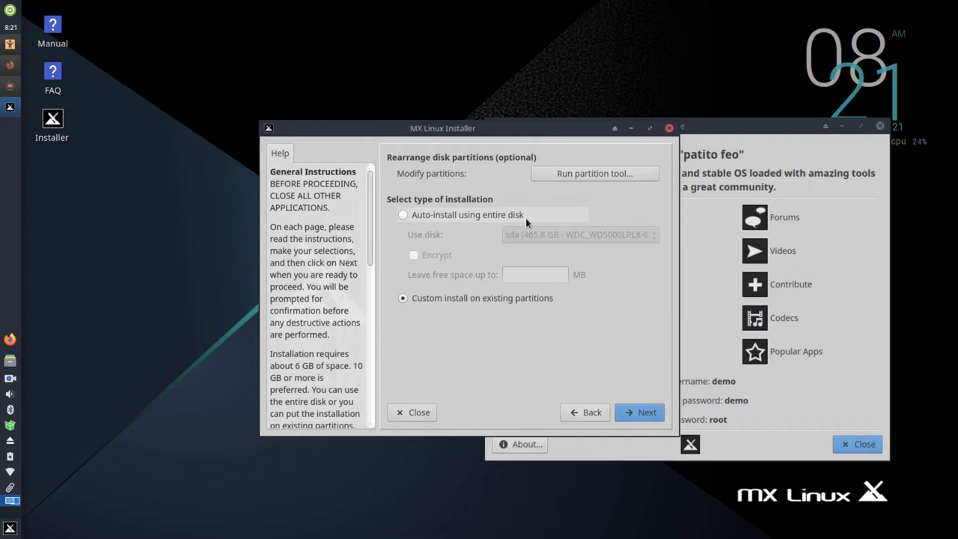
left_click(599, 173)
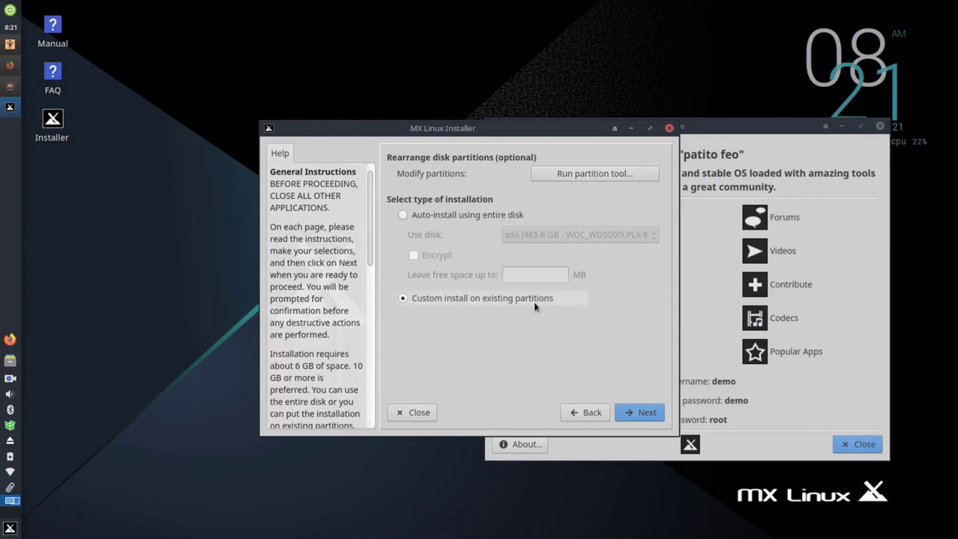
left_click(643, 408)
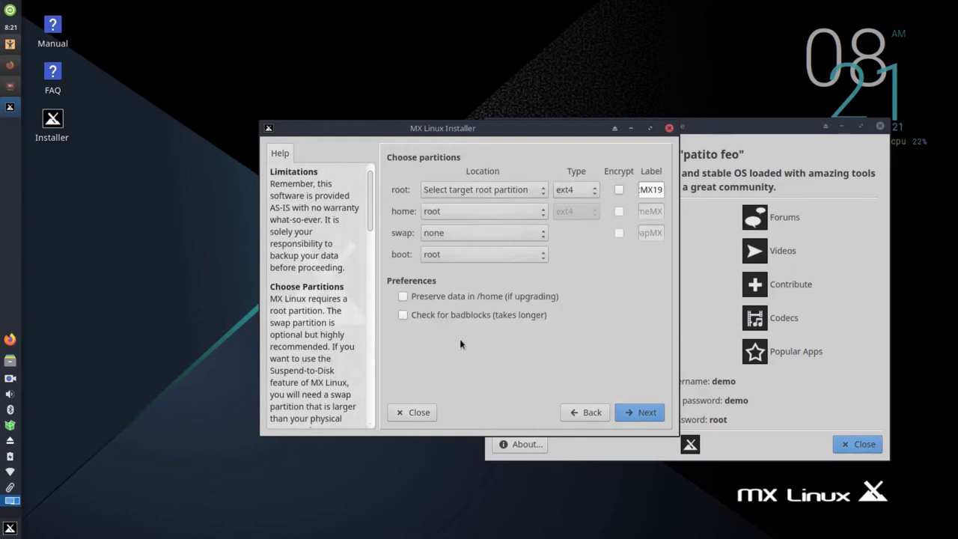
- Assign root to sdb5 MXlinux, /home to sda4 LinuxData and swap to the 8 GB sdb6, then continue
left_click(487, 192)
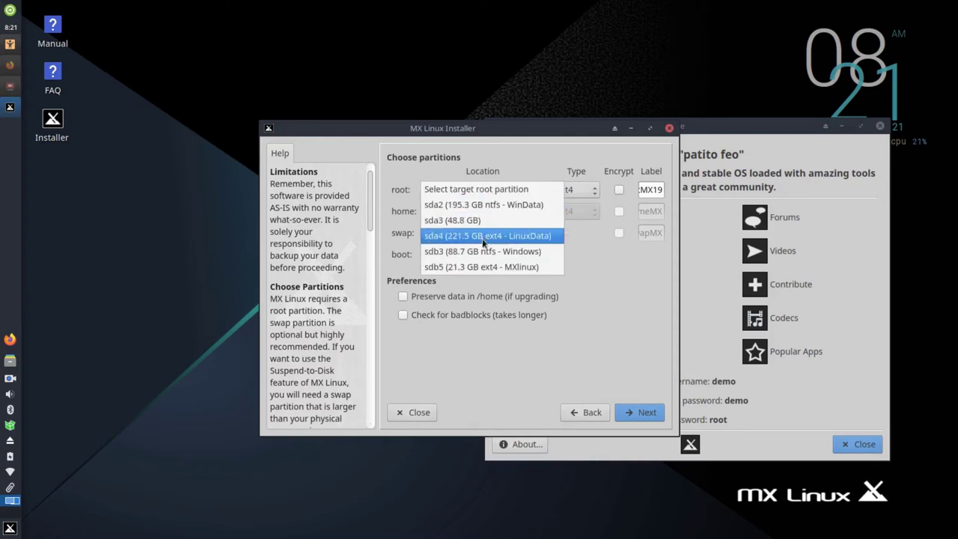
left_click(487, 267)
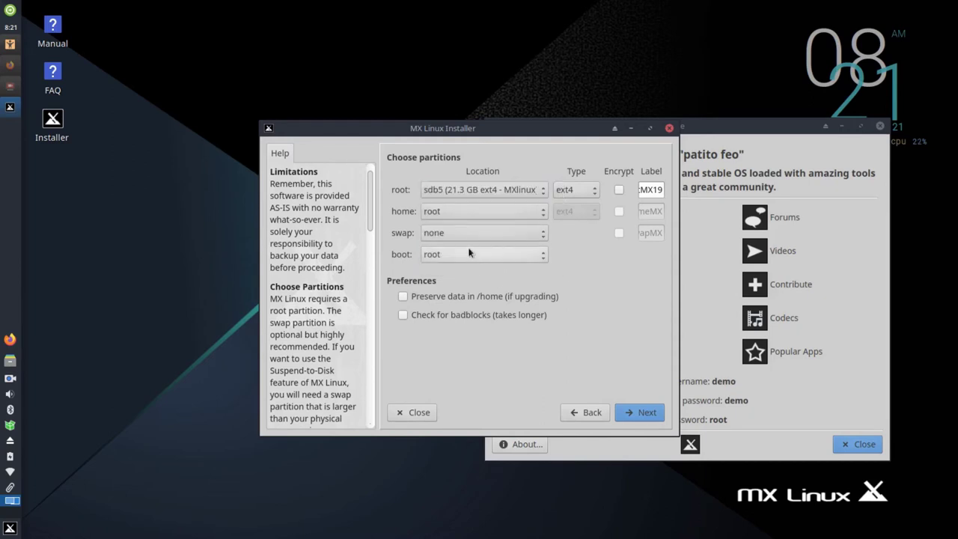
left_click(455, 211)
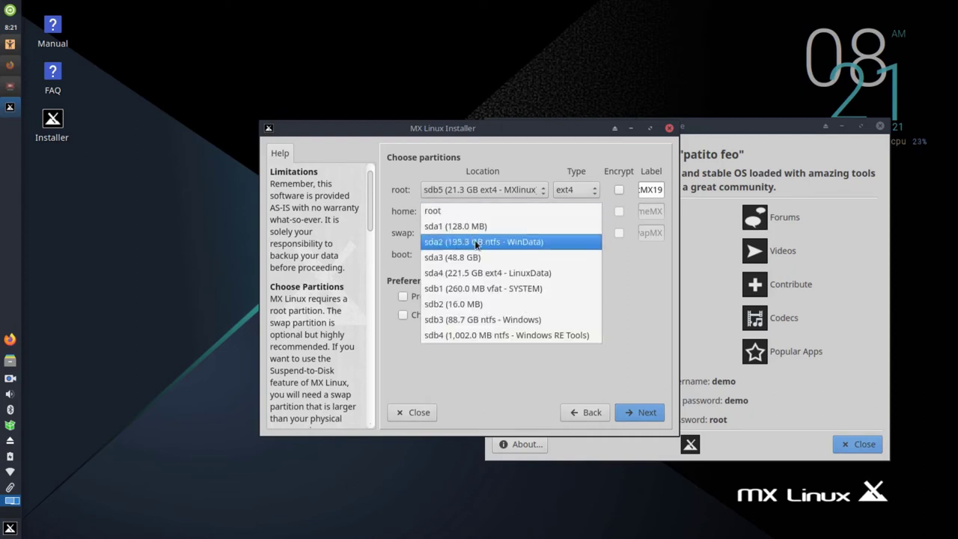
left_click(487, 277)
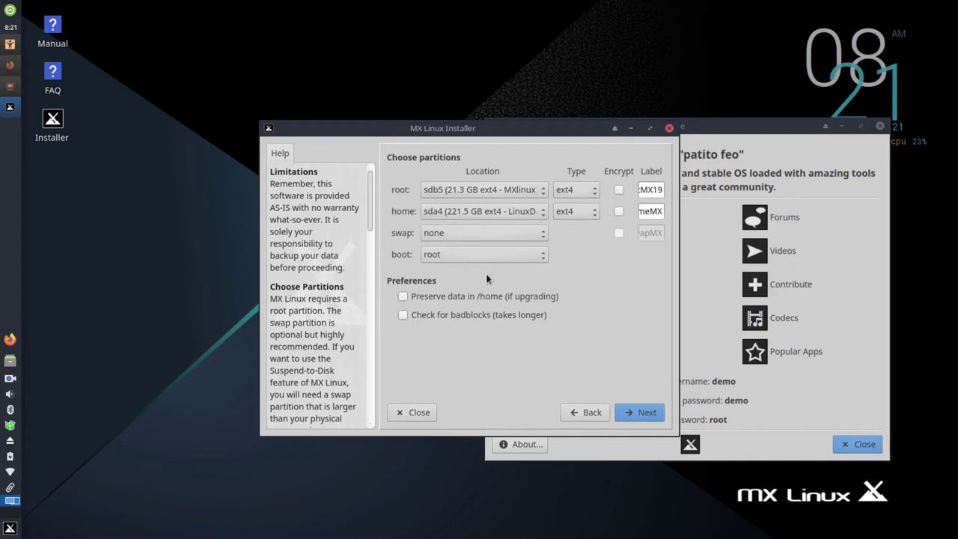
left_click(475, 233)
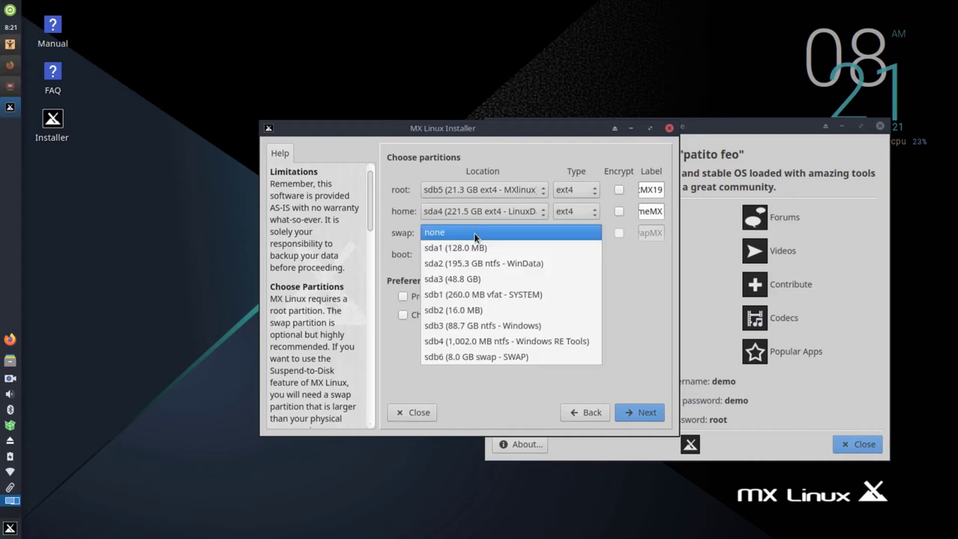
left_click(480, 357)
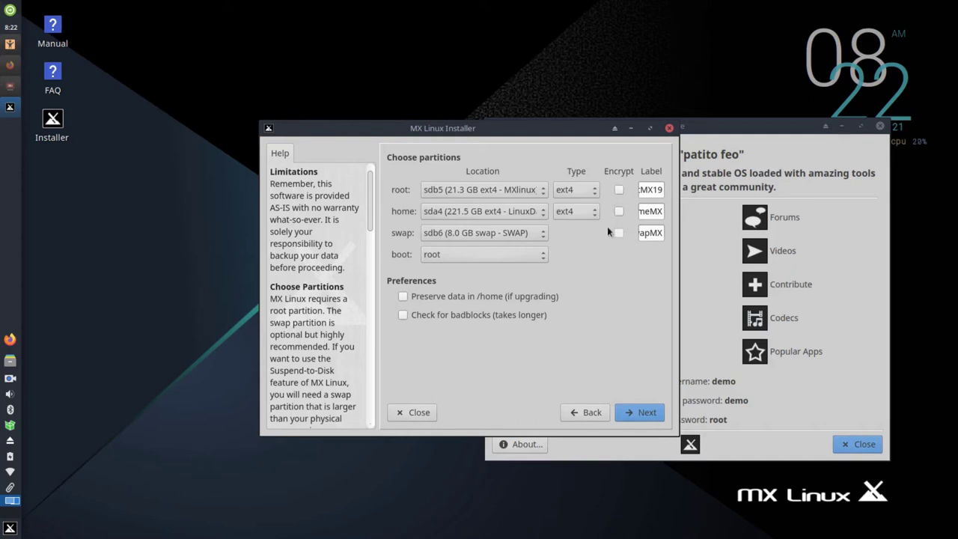
left_click(634, 411)
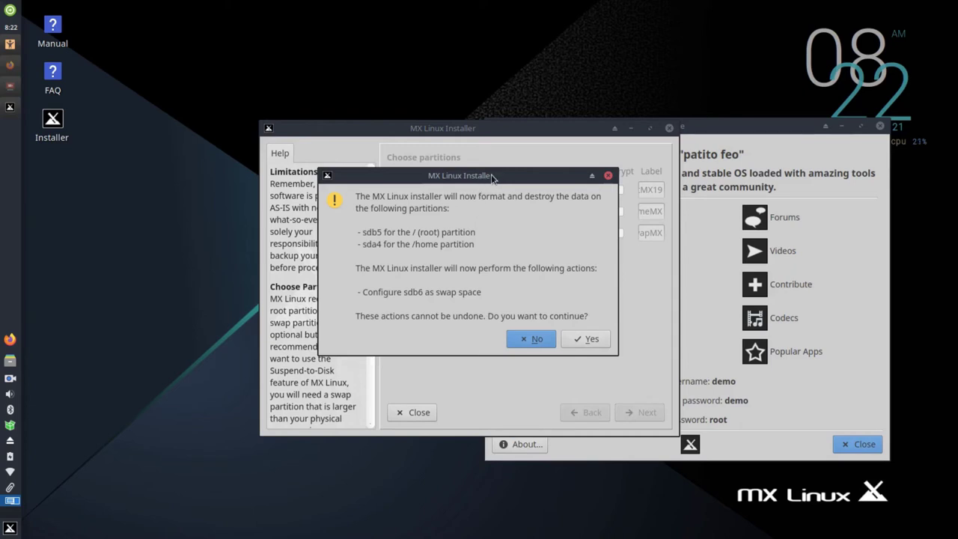
- Confirm formatting sdb5 and sda4 to start the installation
left_click_drag(492, 176, 466, 175)
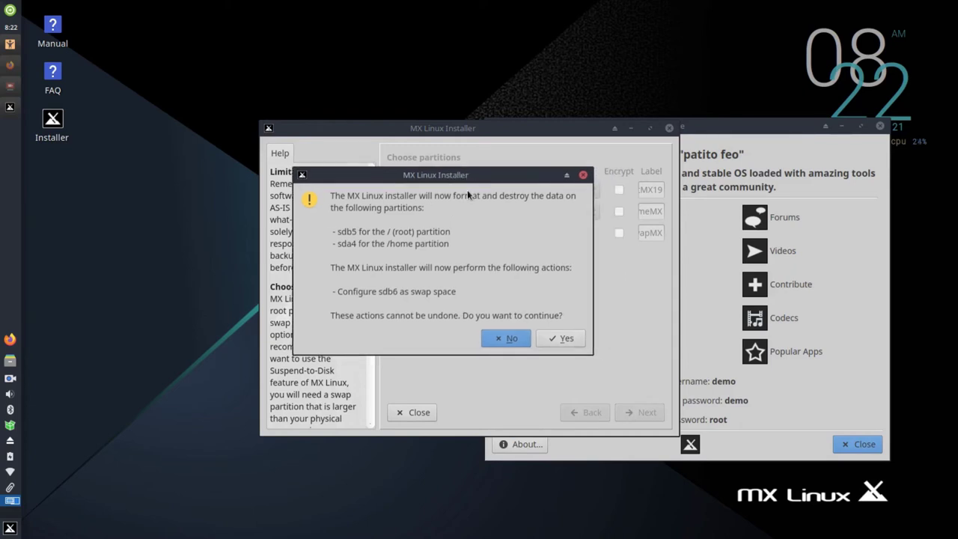
left_click(561, 338)
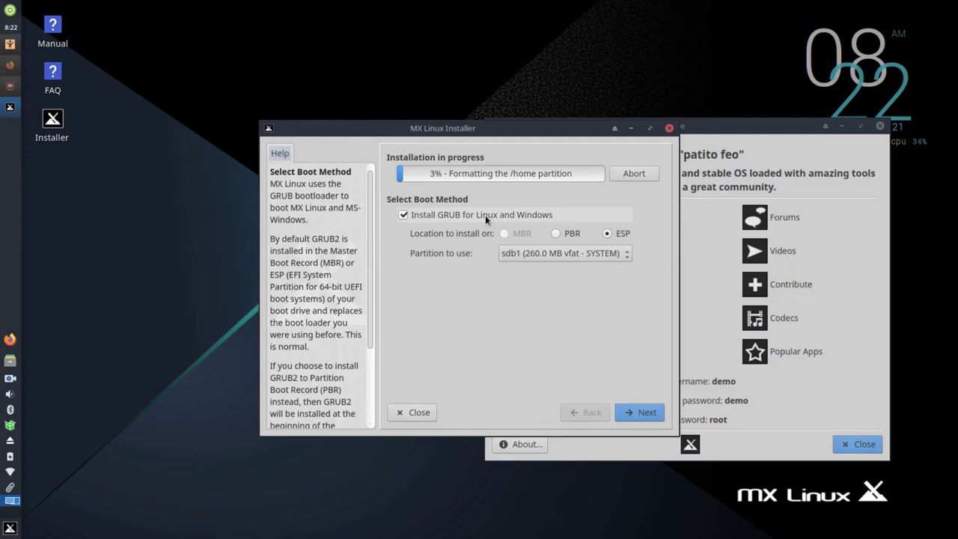
- Accept the GRUB boot method and disable the SaMBa Server for MS Networking
left_click(638, 419)
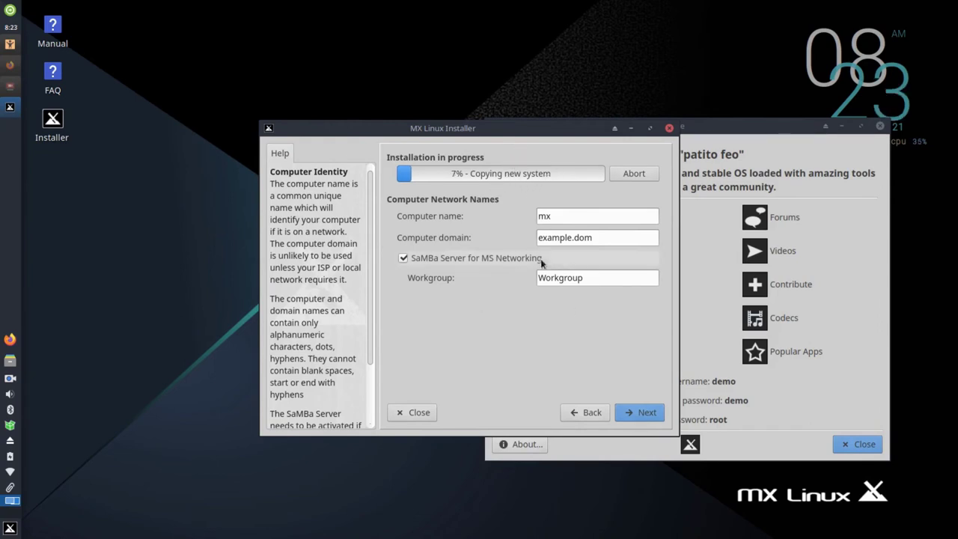
left_click(402, 259)
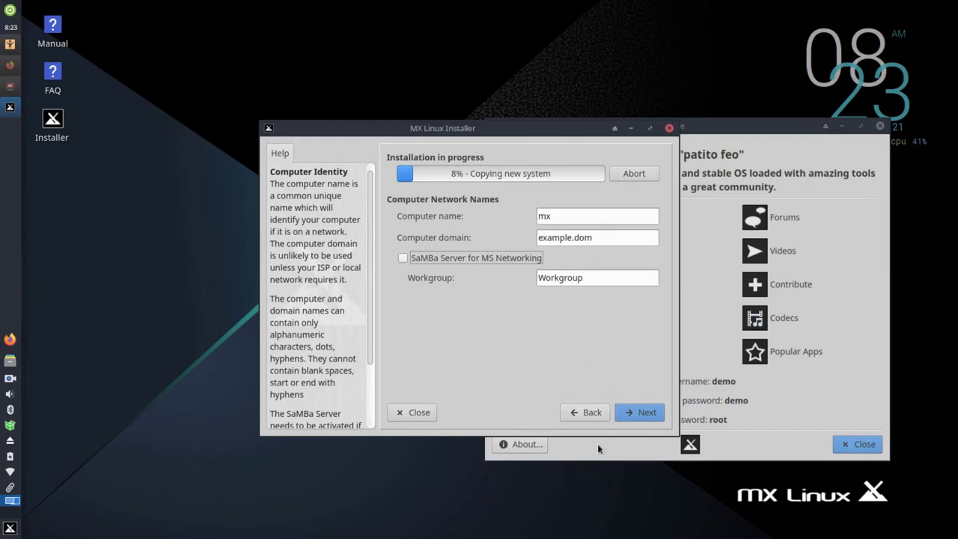
left_click(638, 414)
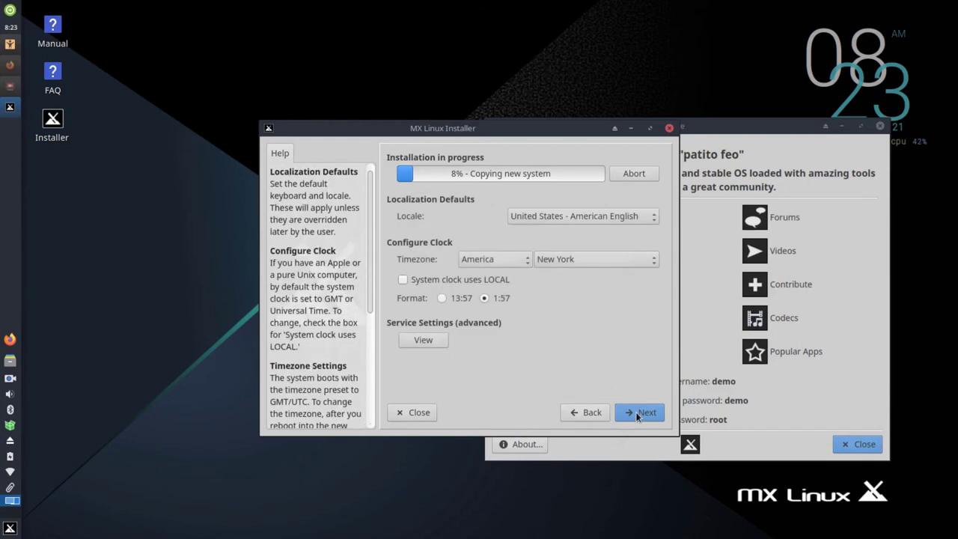
- Set the locale to Greek (Ελλάδα - Ελληνικά) and the timezone to Europe/Athens
left_click(580, 217)
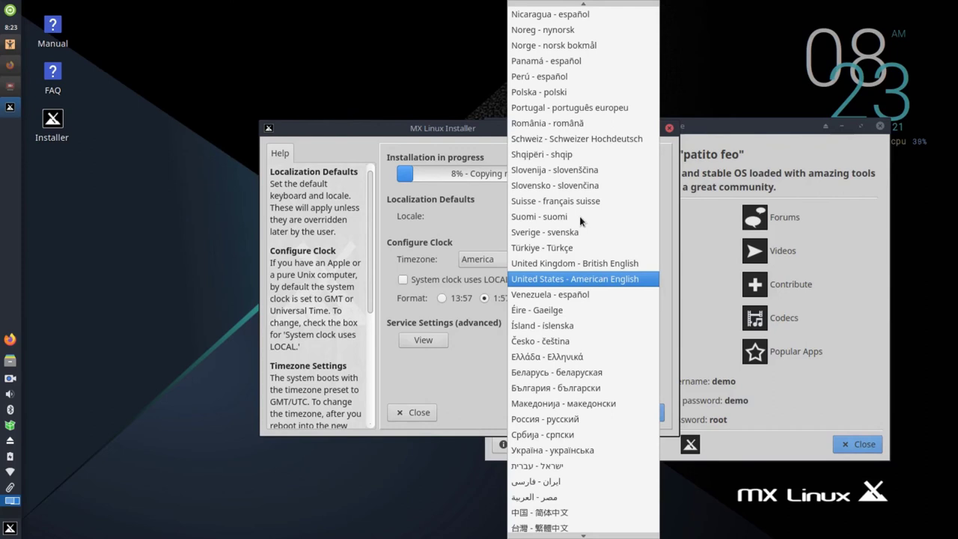
left_click(575, 357)
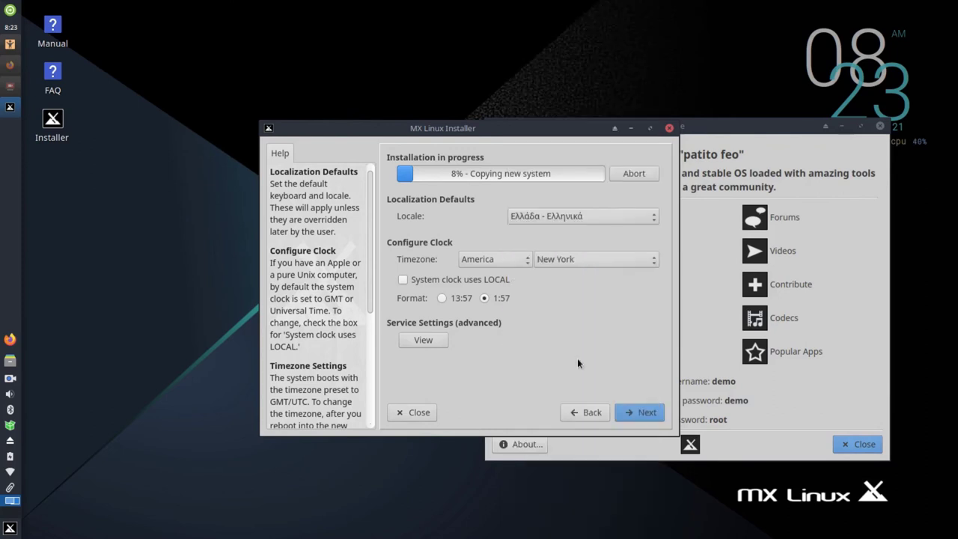
left_click(526, 262)
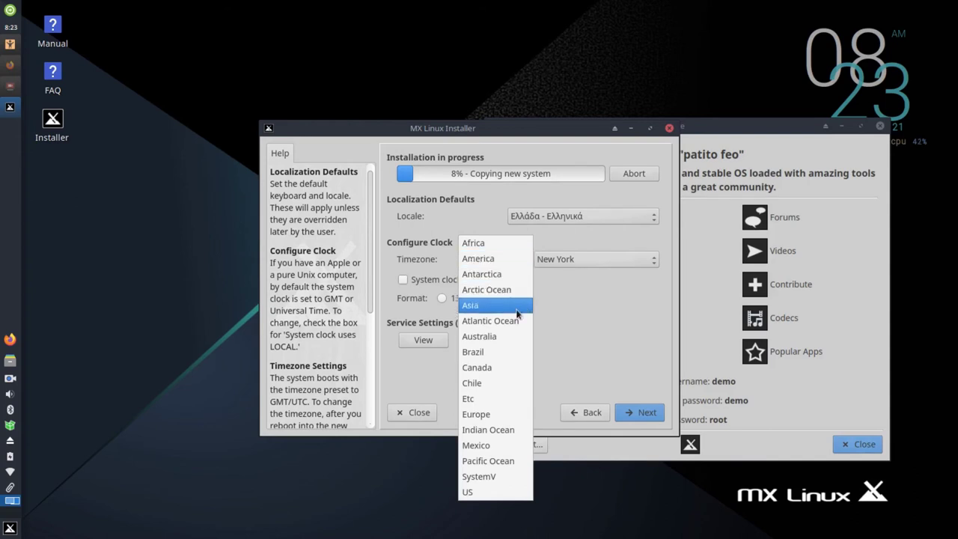
left_click(499, 415)
left_click(617, 260)
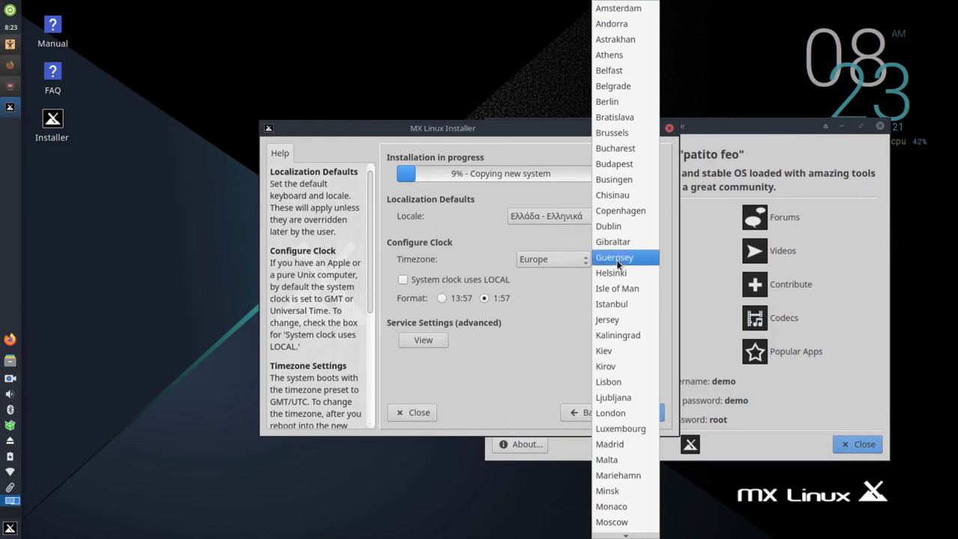
left_click(618, 57)
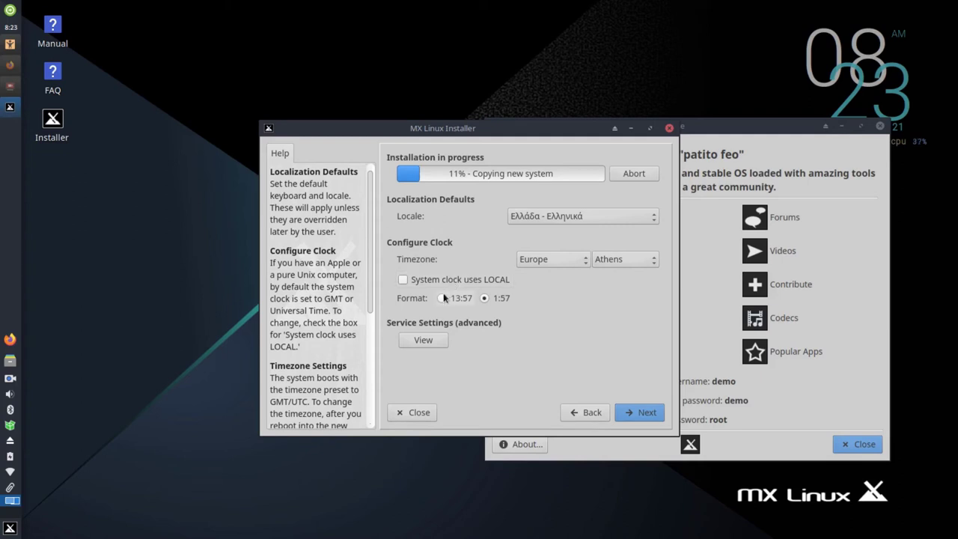
- Make the system clock use local time in 24-hour format and view the common services list
left_click(402, 279)
left_click(441, 298)
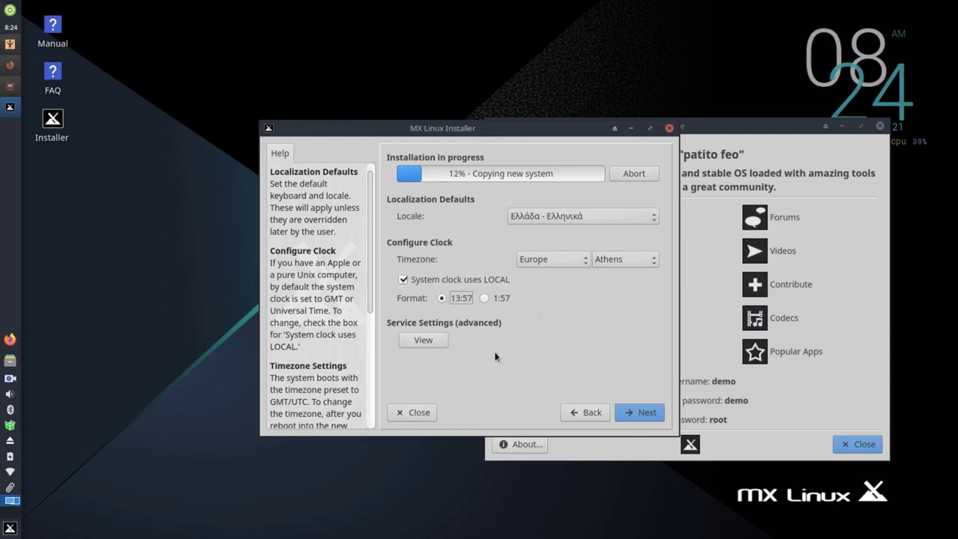
left_click(424, 340)
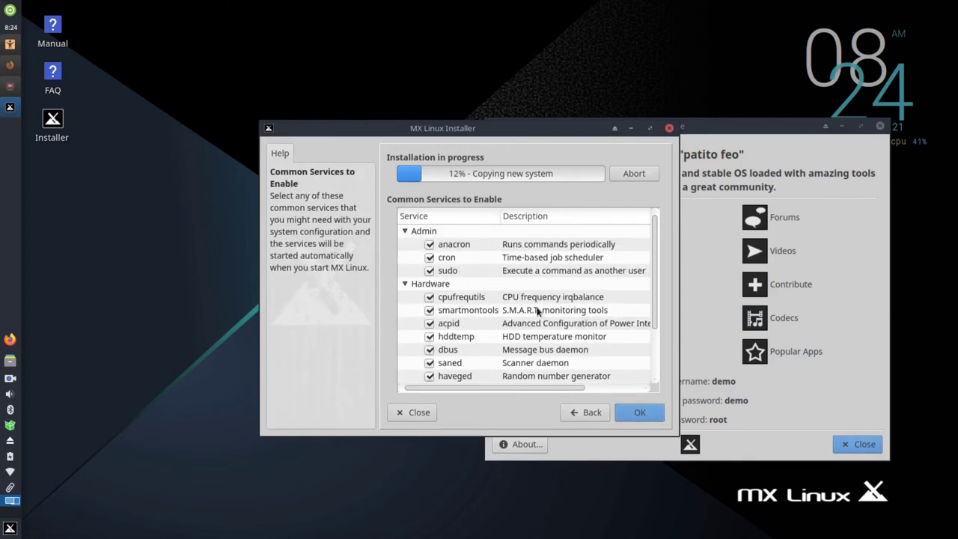
- Uncheck the bluetooth and rsync services, confirm, and advance to the default user account page
scroll(484, 293, "down", 2)
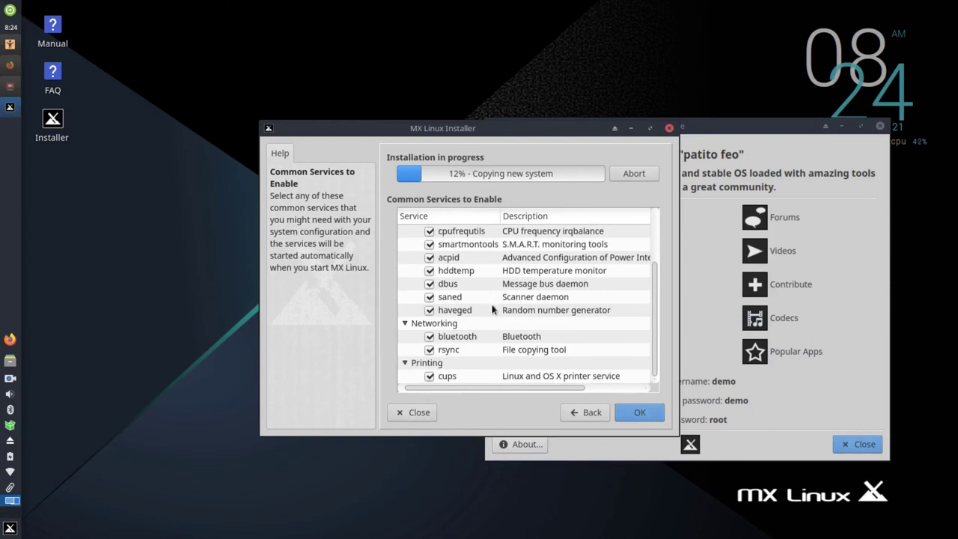
left_click(430, 337)
left_click(429, 350)
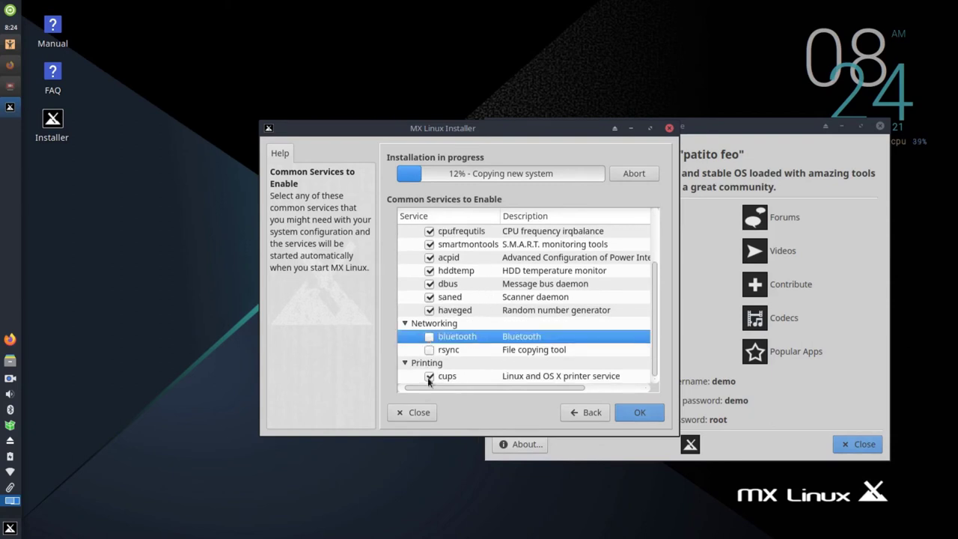
scroll(468, 379, "up", 2)
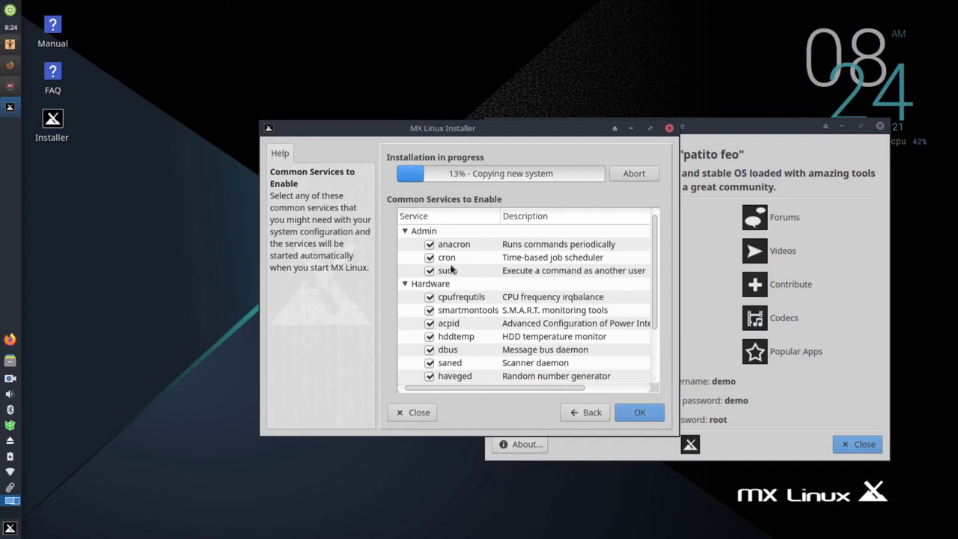
left_click(640, 412)
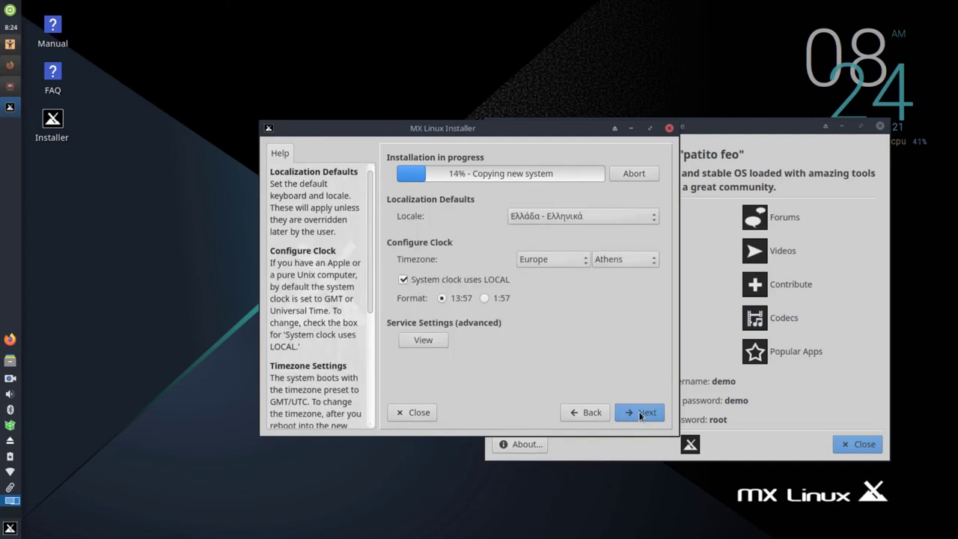
left_click(643, 412)
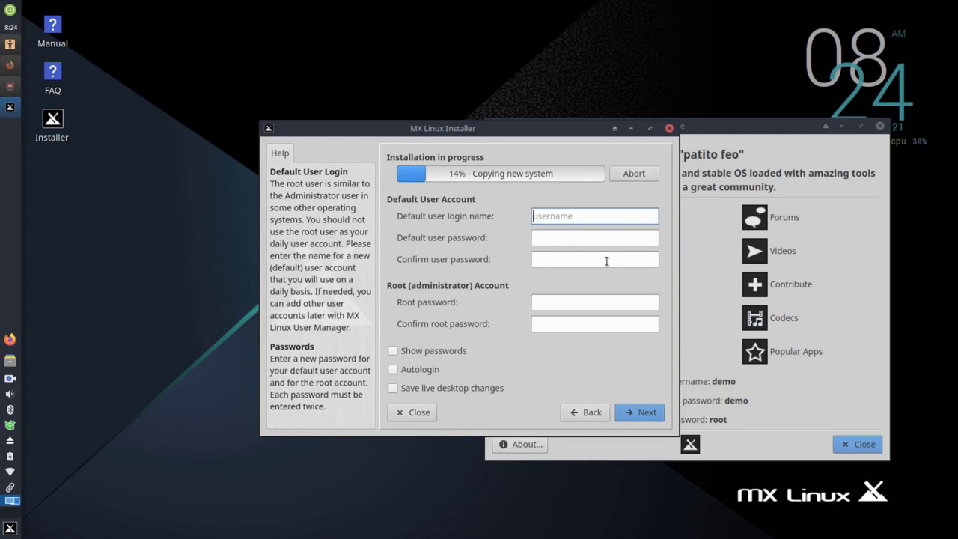
- Enter the default user's login name and type the user password twice
key("Tab")
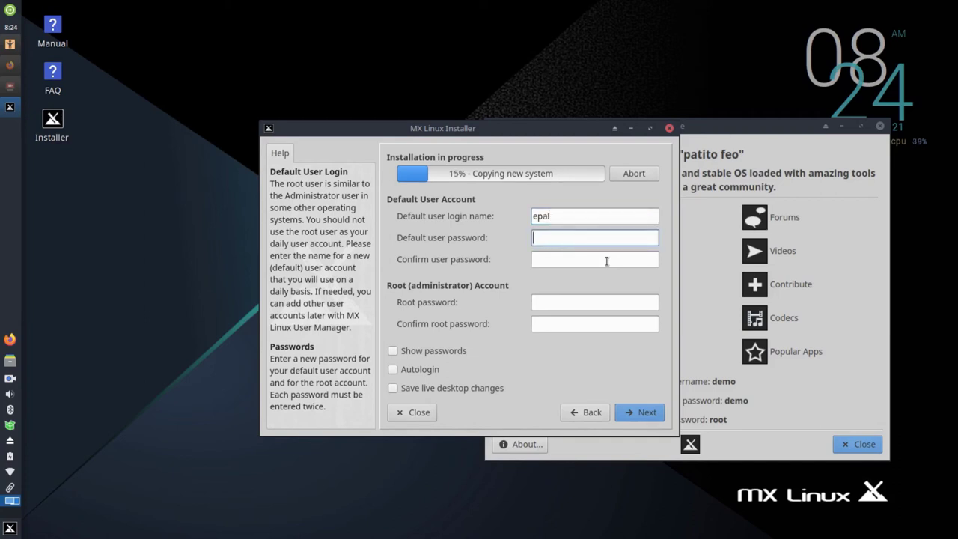
key("Tab")
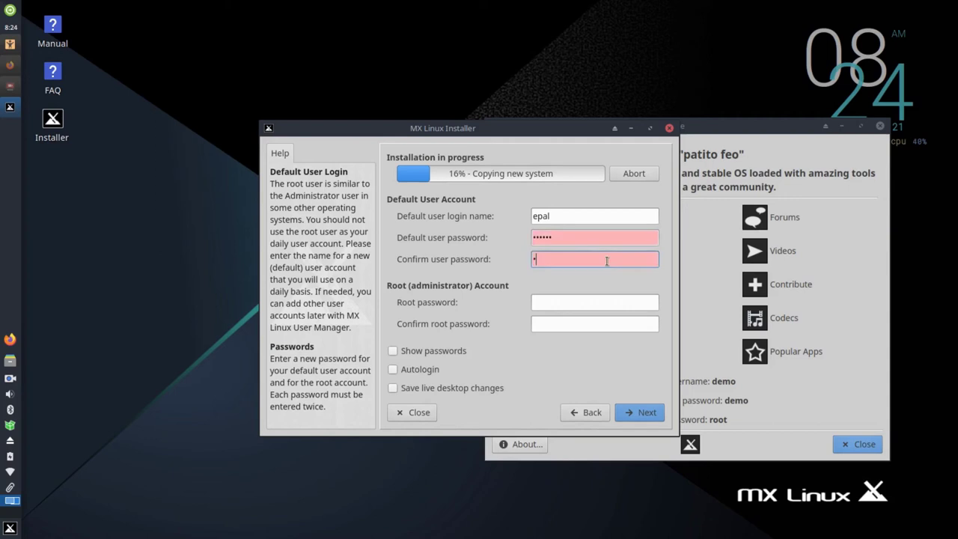
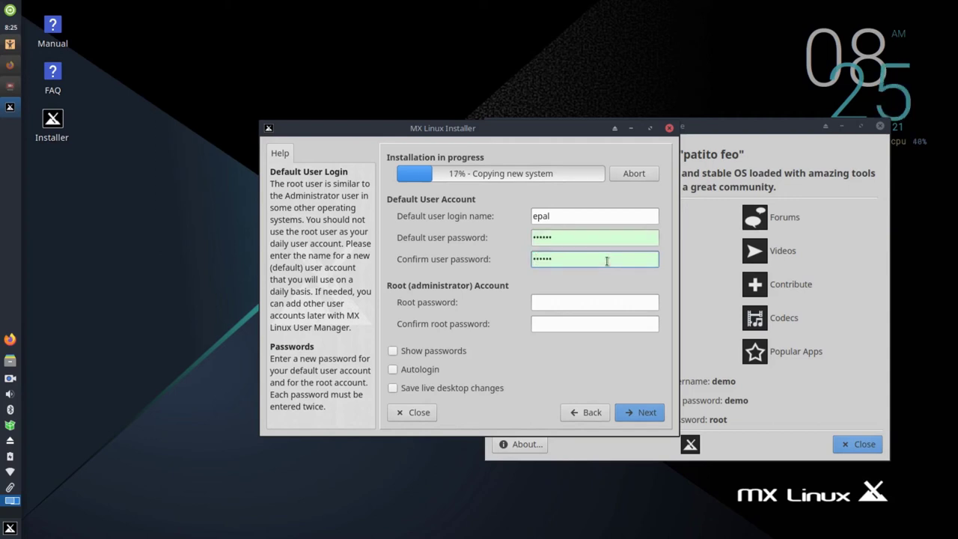
- Type the root password twice and keep live desktop changes in the installed system
key("Tab")
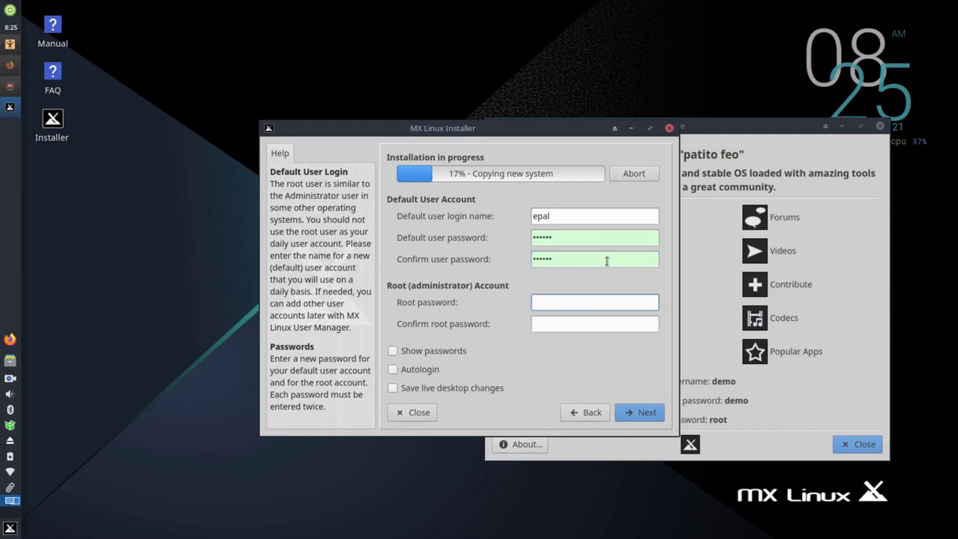
key("Tab")
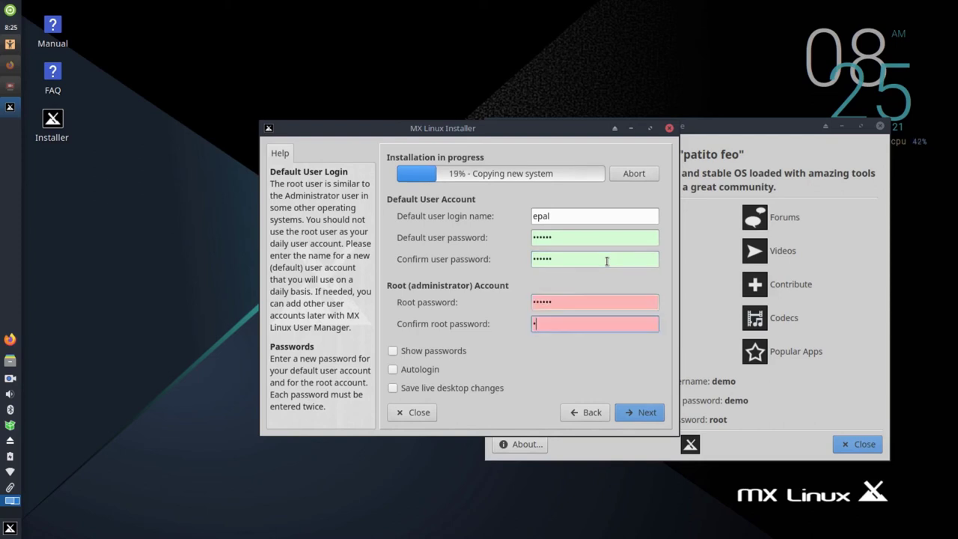
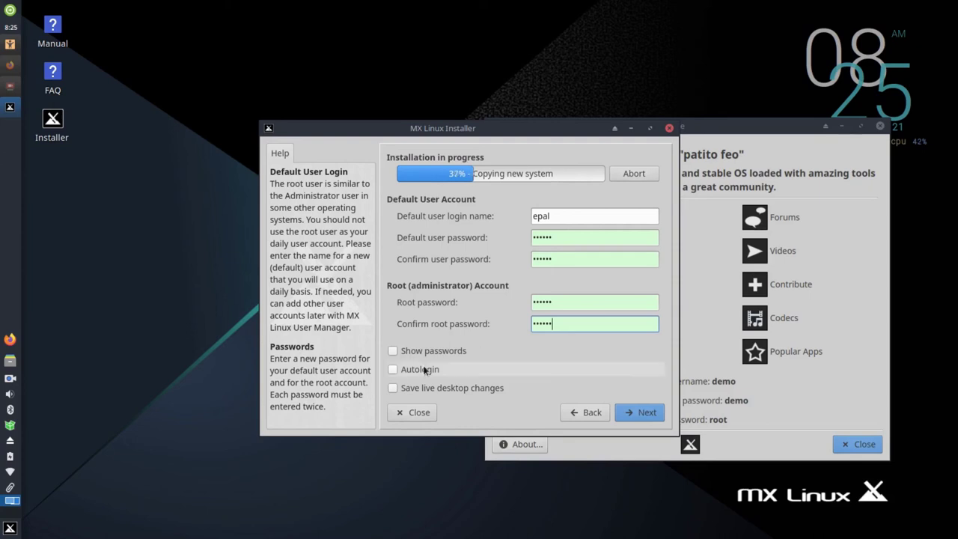
left_click(392, 387)
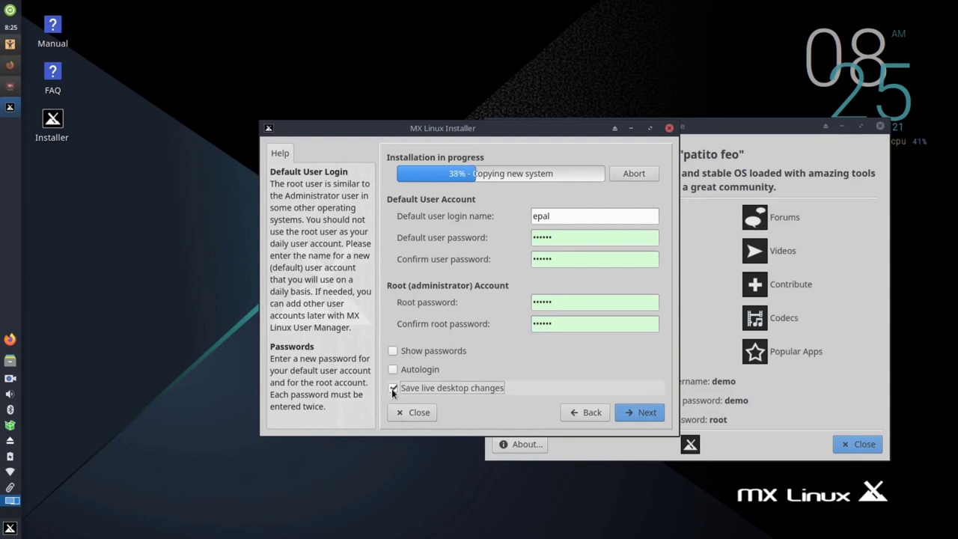
left_click(10, 81)
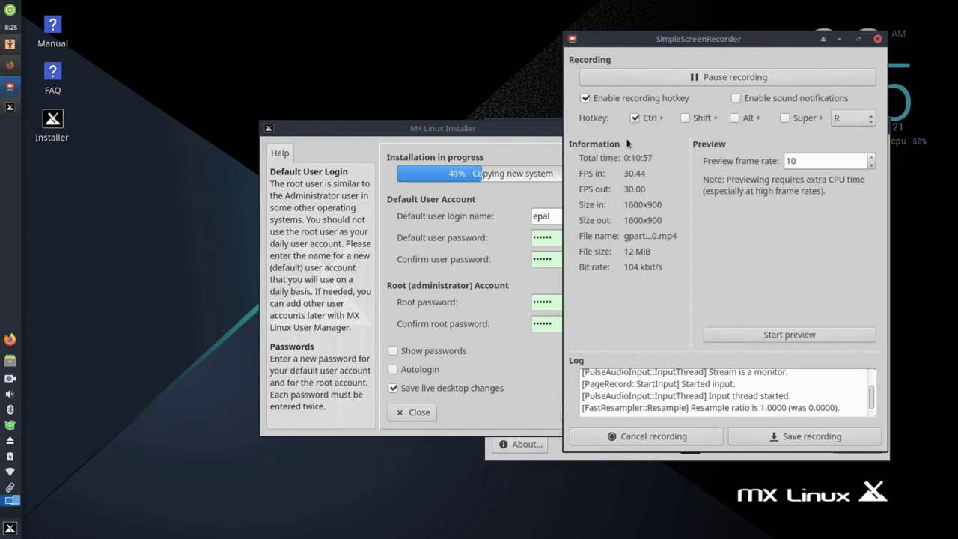
- Move the installer aside, hide the recorder, and continue past the user account page to complete installation
left_click_drag(515, 131, 428, 126)
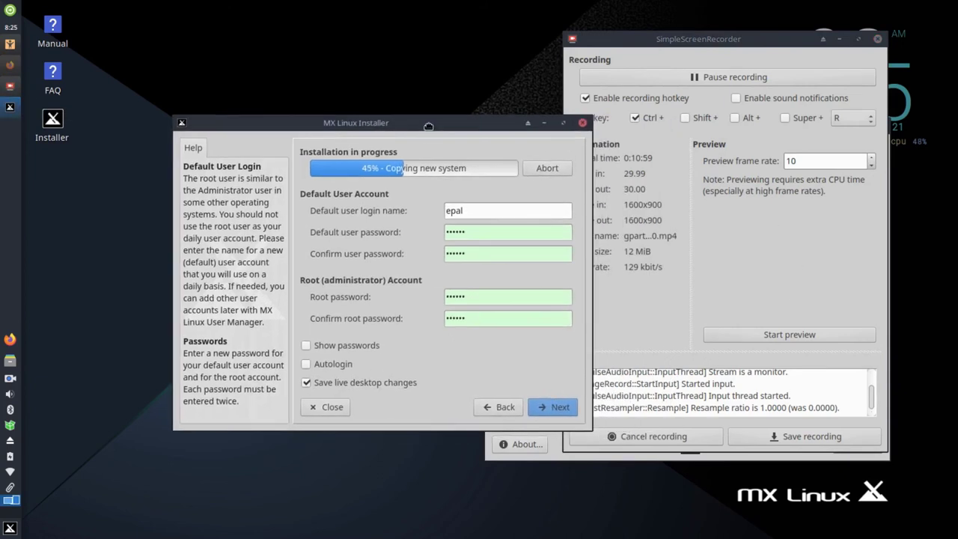
left_click(839, 40)
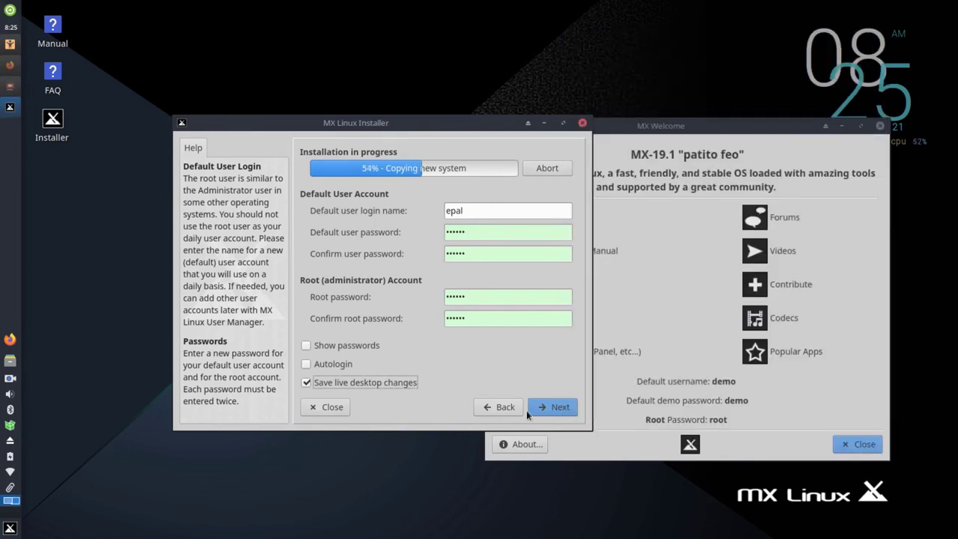
left_click(551, 406)
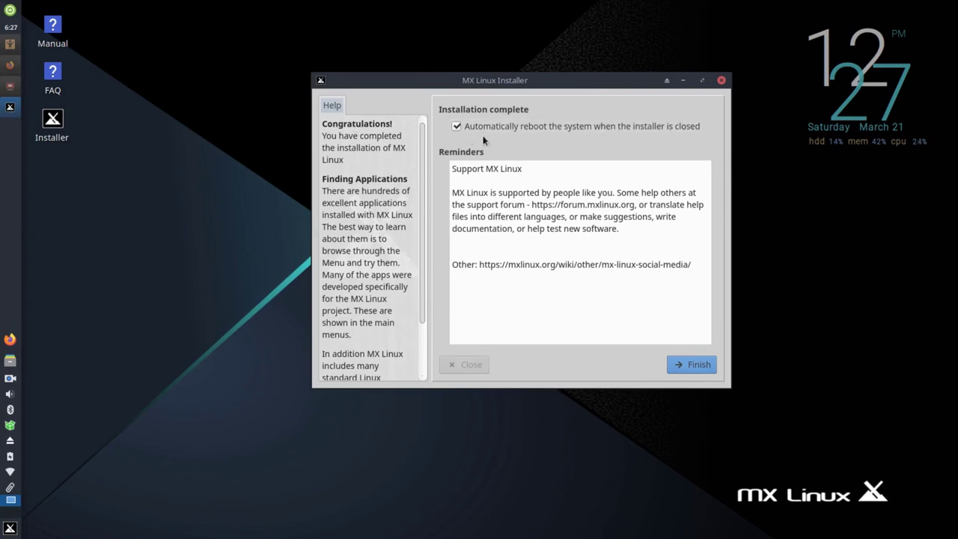
- Finish the installer with automatic reboot turned off, then launch GParted from a 'gp' menu search
left_click(455, 127)
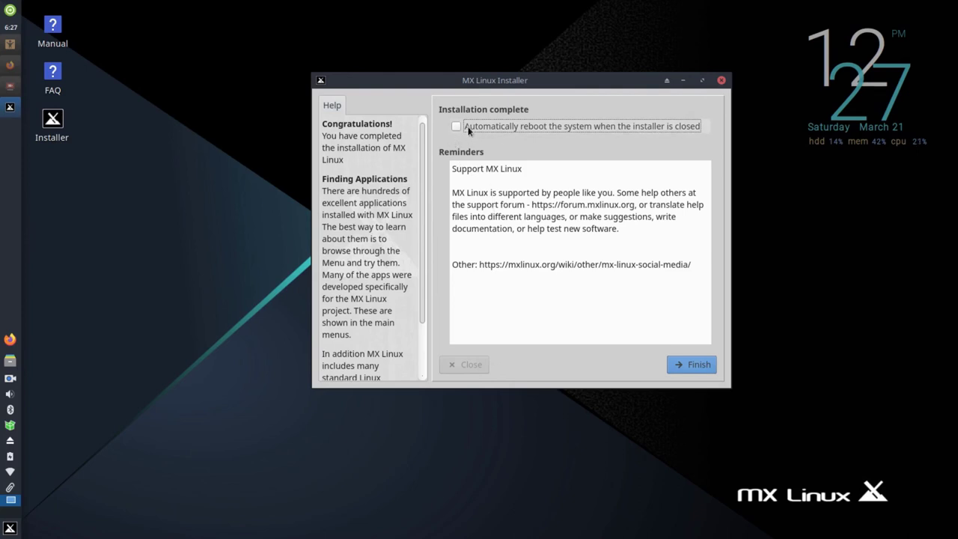
left_click(693, 366)
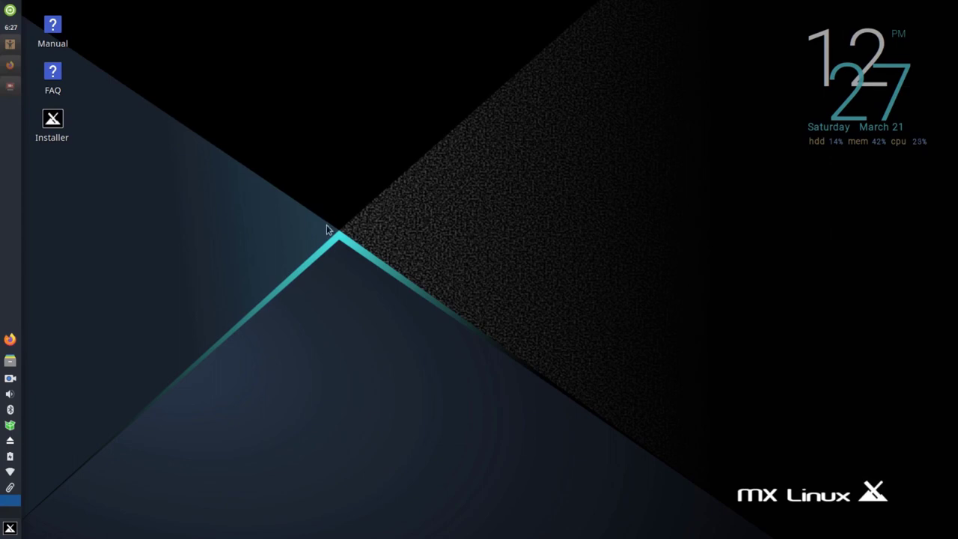
left_click(10, 529)
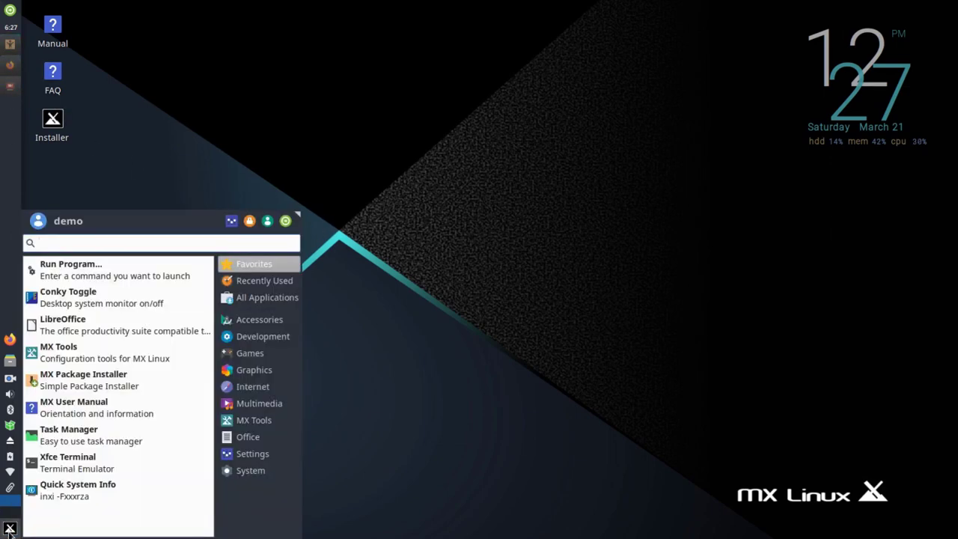
type("gp")
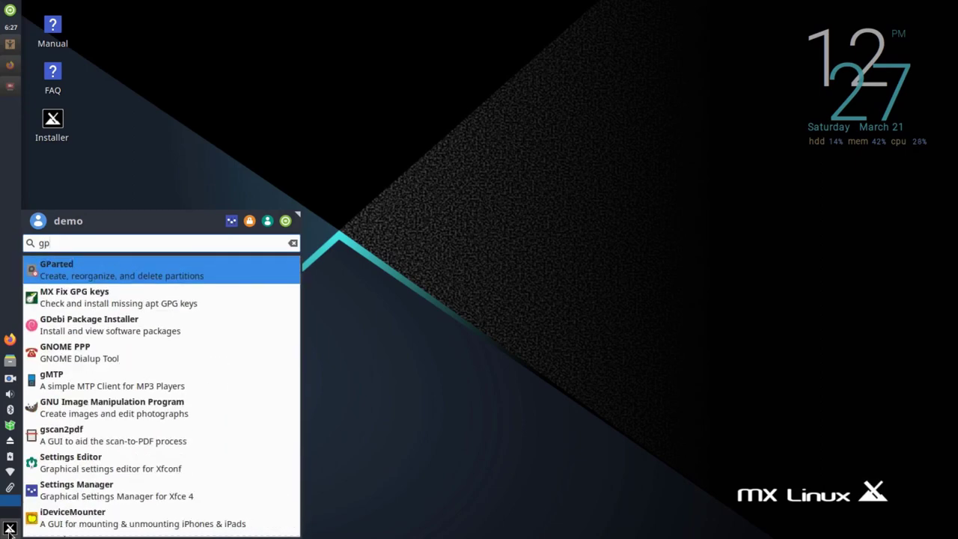
left_click(165, 277)
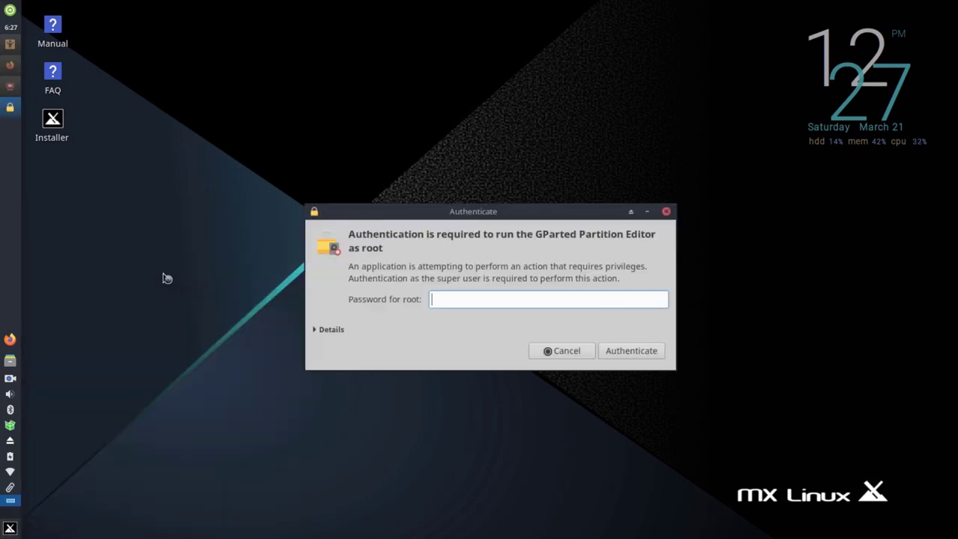
- Authenticate GParted with the root password, checking it in the MX Welcome window first
type("*")
key("BackSpace")
left_click(9, 43)
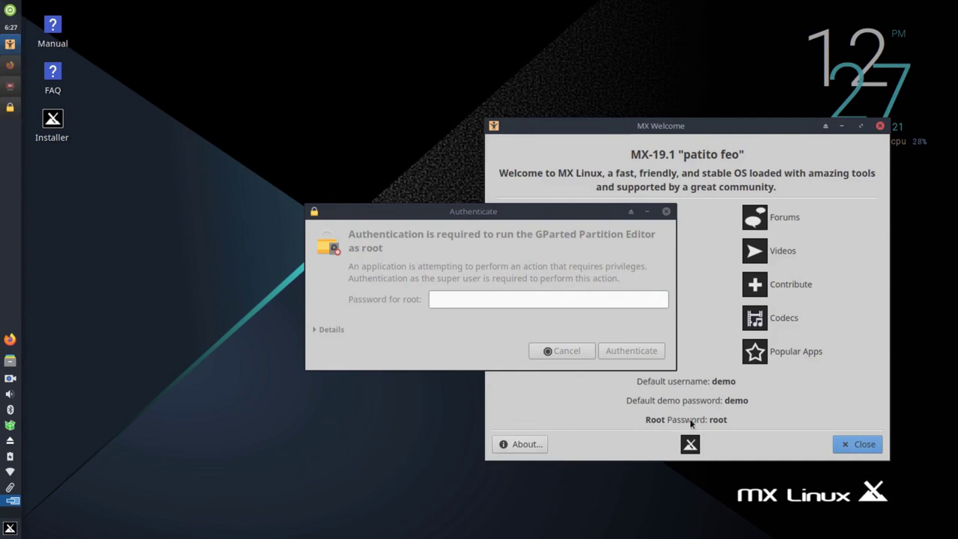
left_click(481, 299)
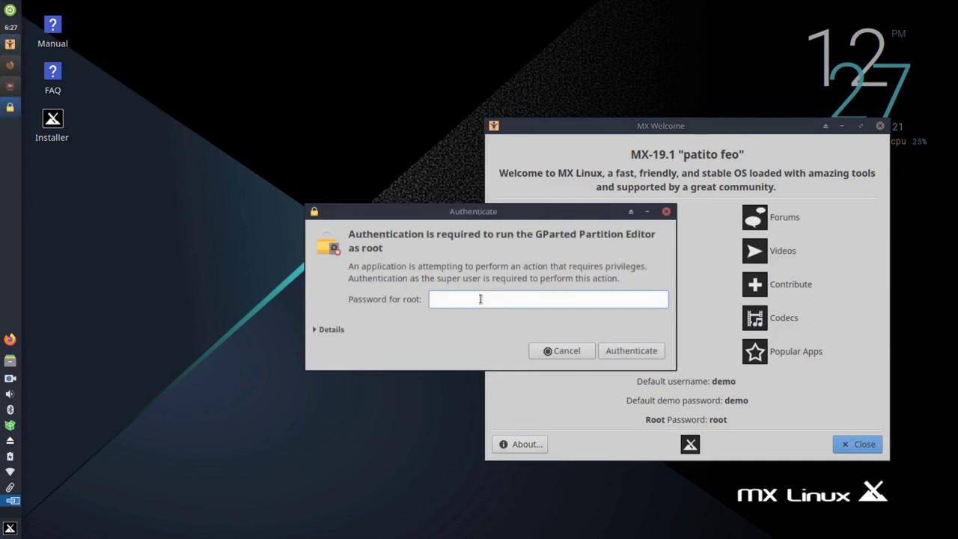
key("Return")
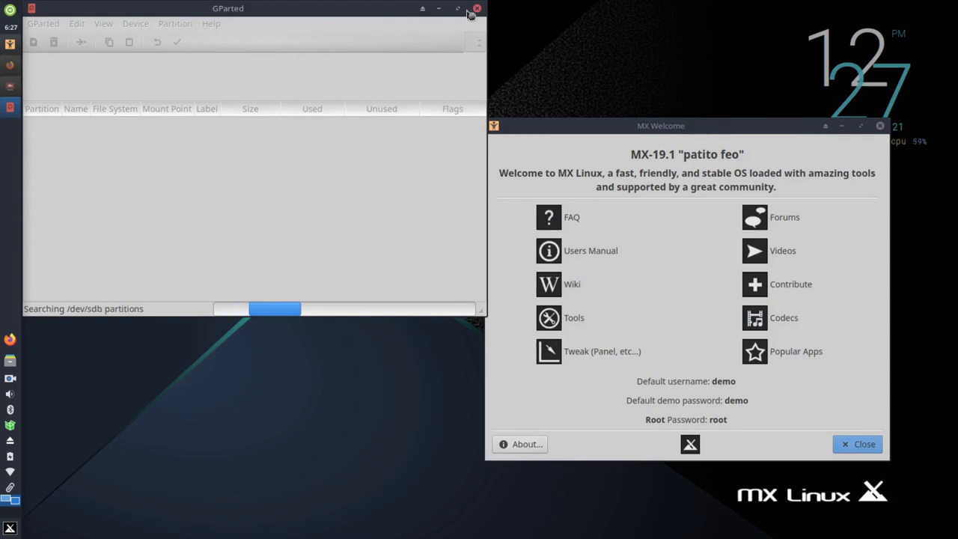
- Maximize GParted and select /dev/sda4 LinuxData (ext4, homeMX, 1.96 GiB used), then open the disk list
left_click(458, 9)
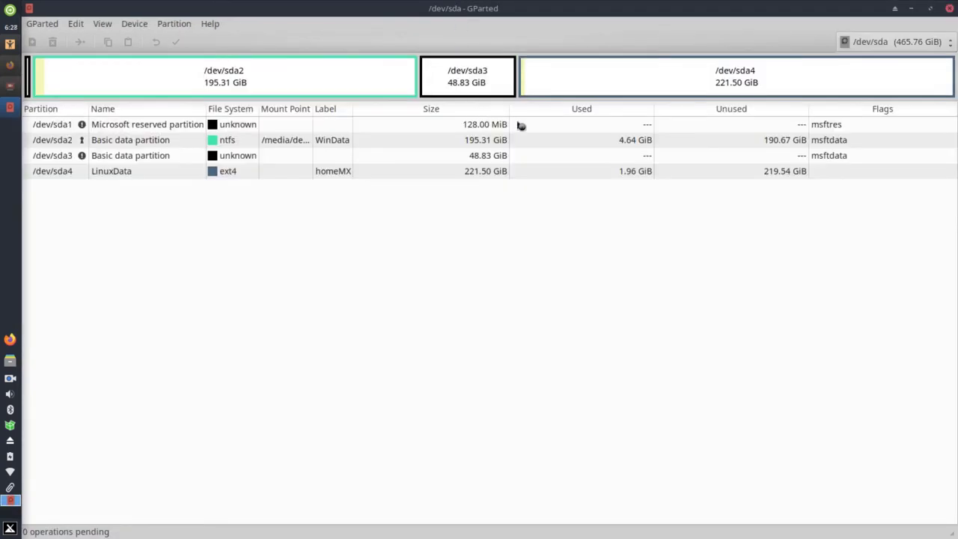
left_click(629, 86)
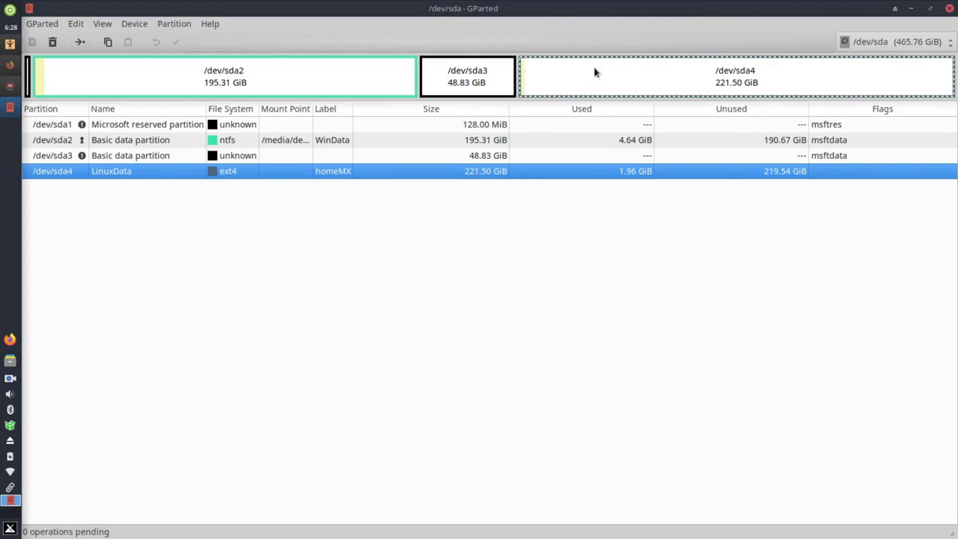
left_click(887, 41)
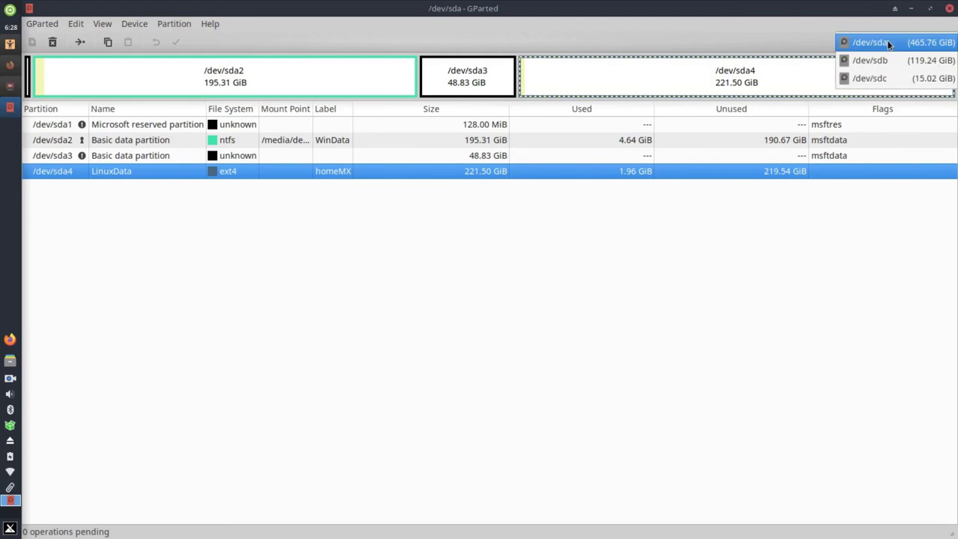
- Switch to /dev/sdb and inspect MXlinux /dev/sdb5 (rootMX19, 5.96 GiB used) and Windows /dev/sdb3
left_click(889, 62)
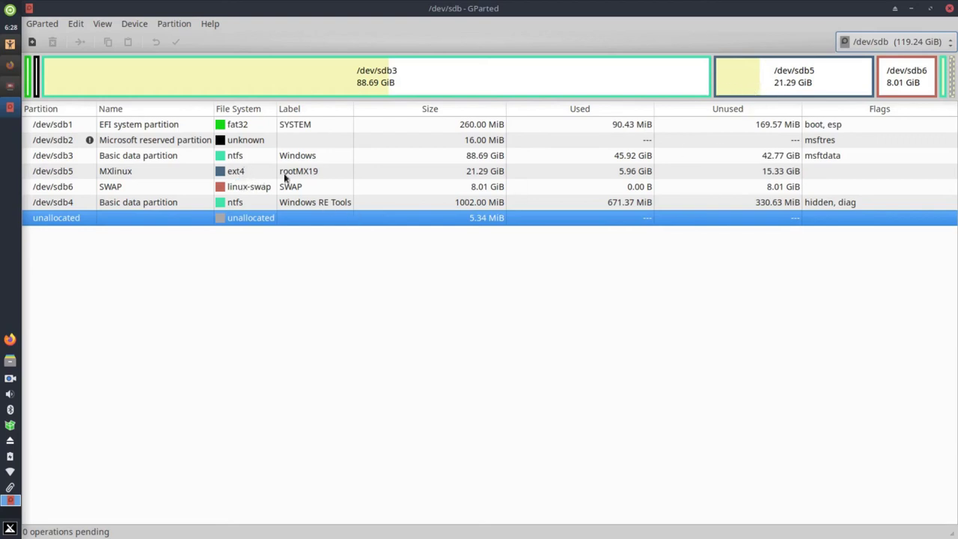
left_click(589, 176)
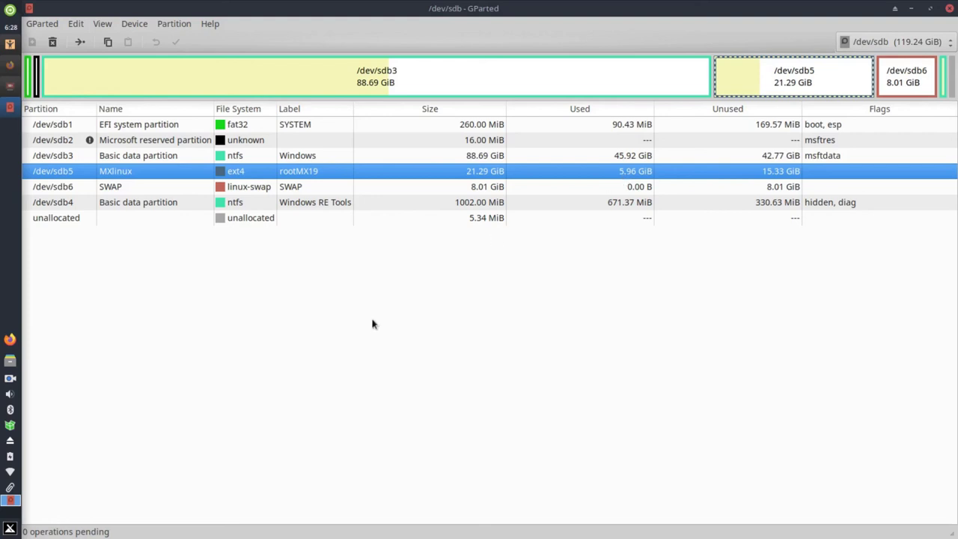
left_click(9, 529)
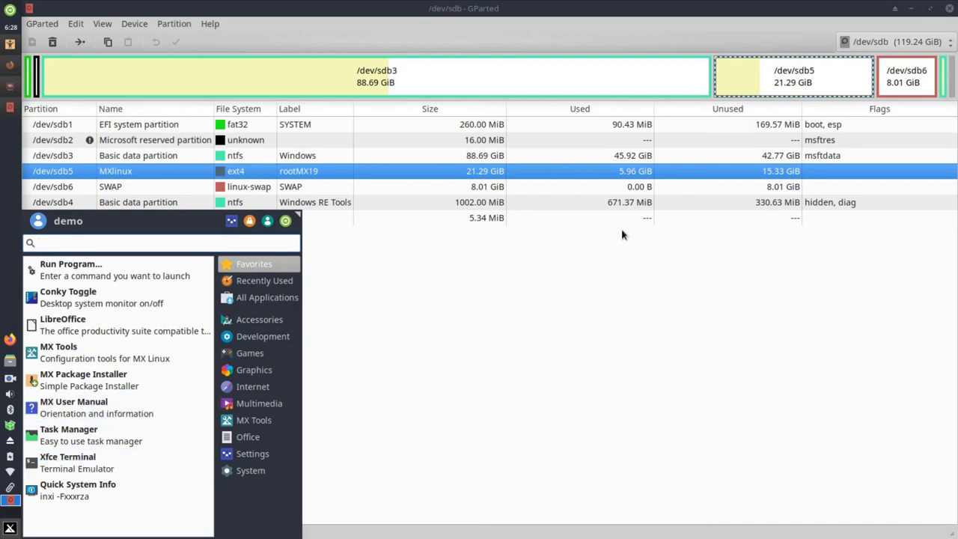
left_click(574, 160)
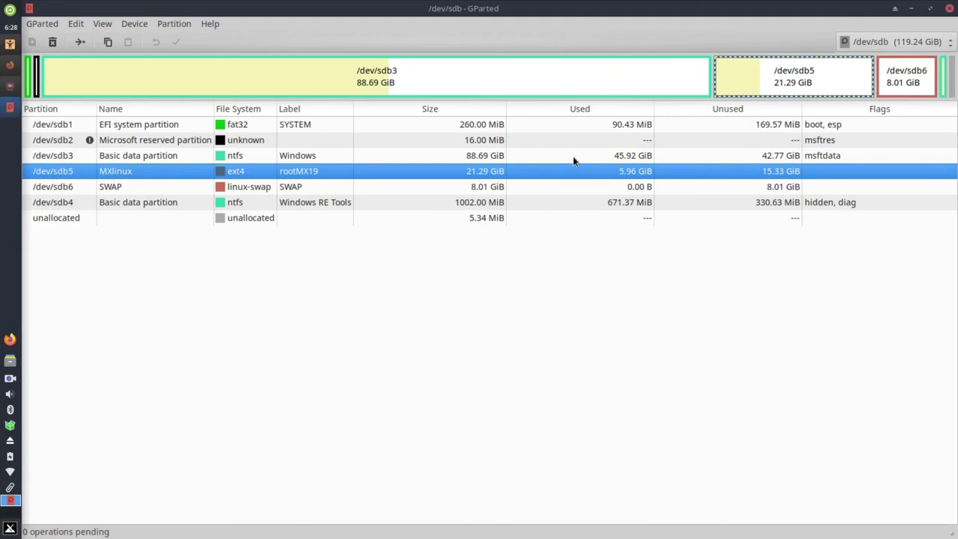
left_click(574, 159)
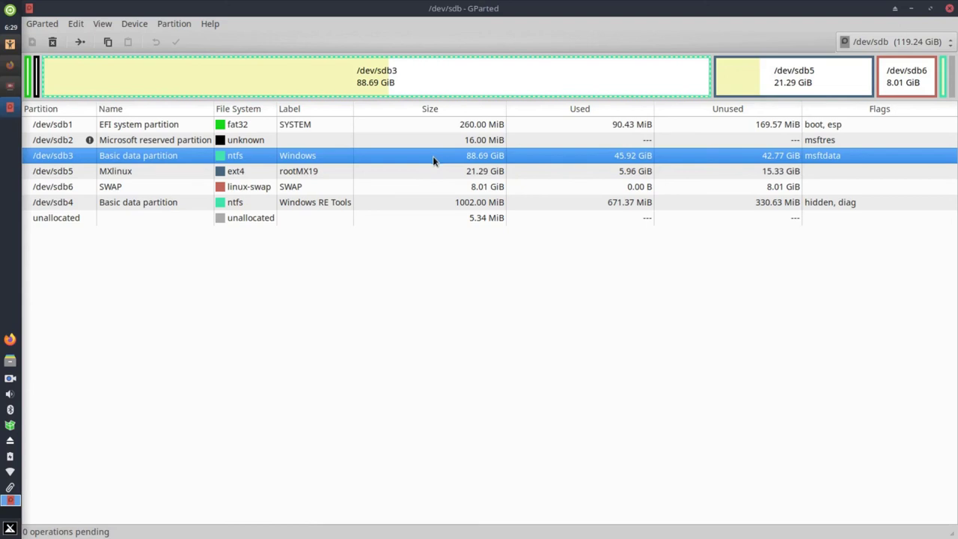
left_click(618, 172)
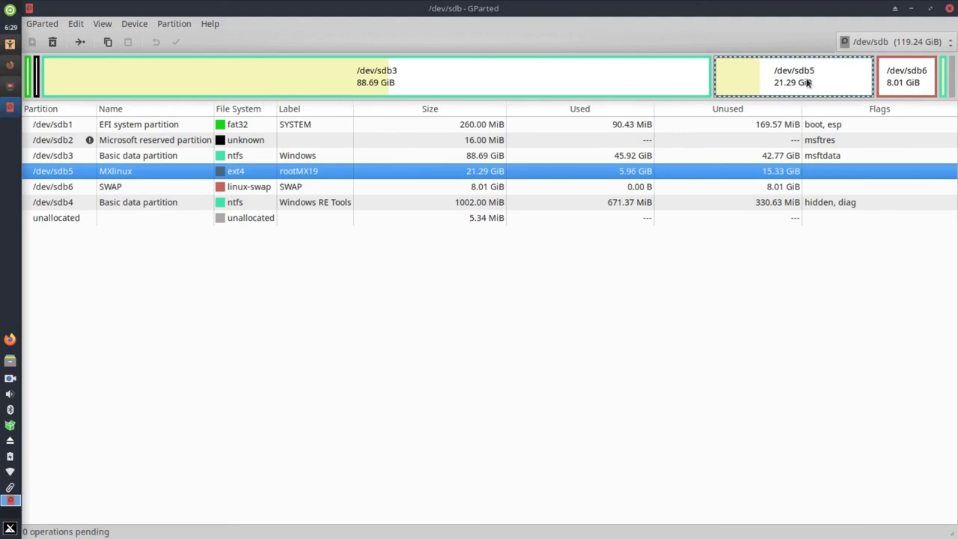
- Close GParted and MX Welcome, then save the 0:14:52, 16 MiB recording in SimpleScreenRecorder
left_click(951, 9)
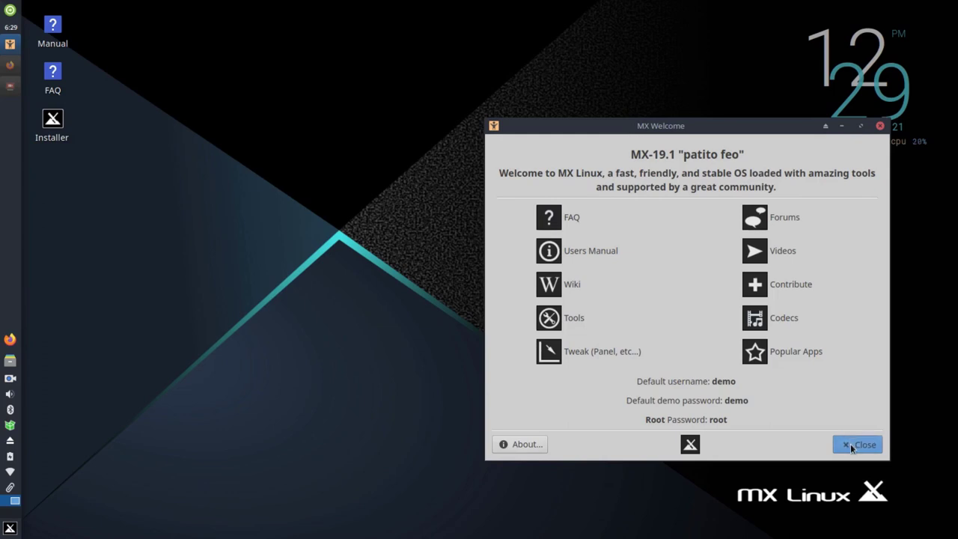
left_click(852, 445)
left_click(10, 65)
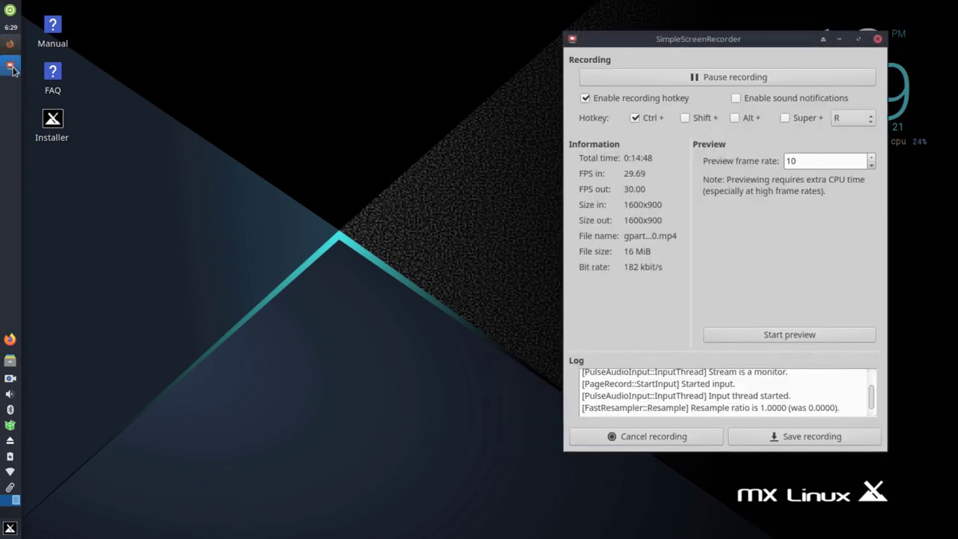
left_click_drag(627, 38, 347, 63)
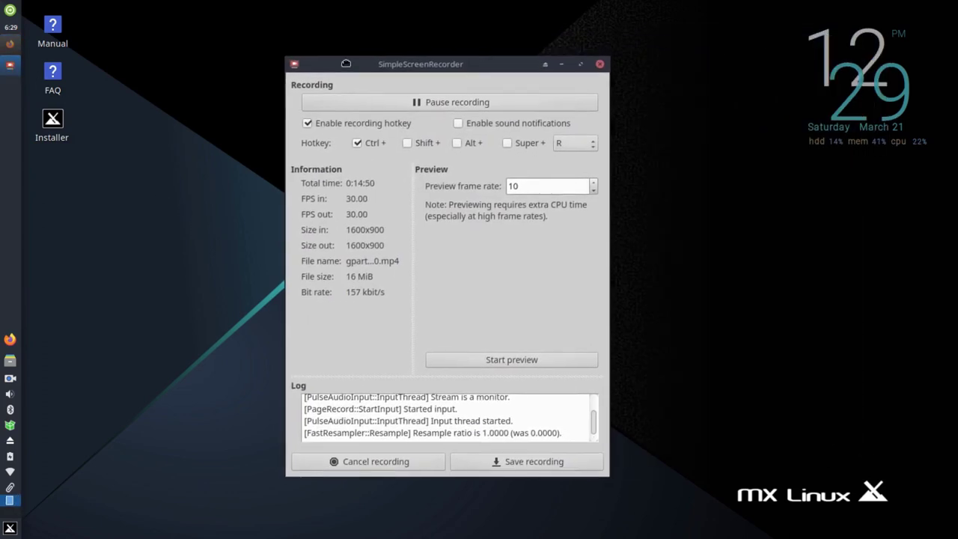
left_click(493, 465)
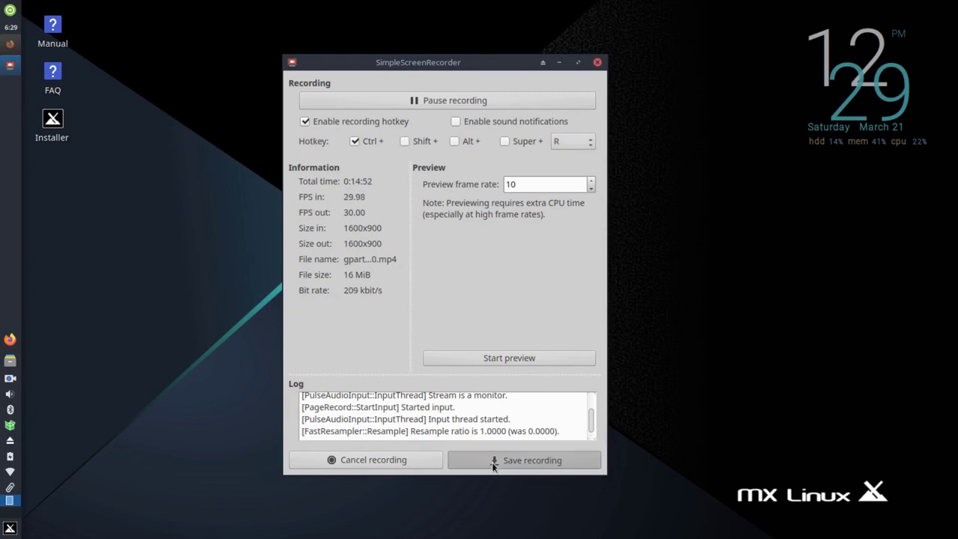